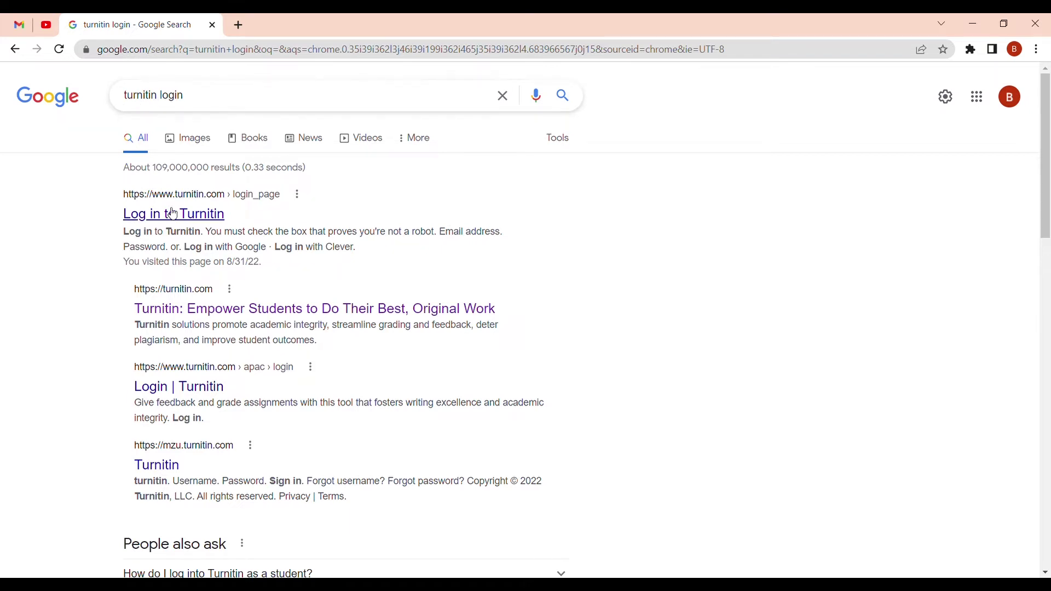
Open the Turnitin site from the search results and log in with the account's e-mail address and password, dismissing the password-saving offer
click(185, 320)
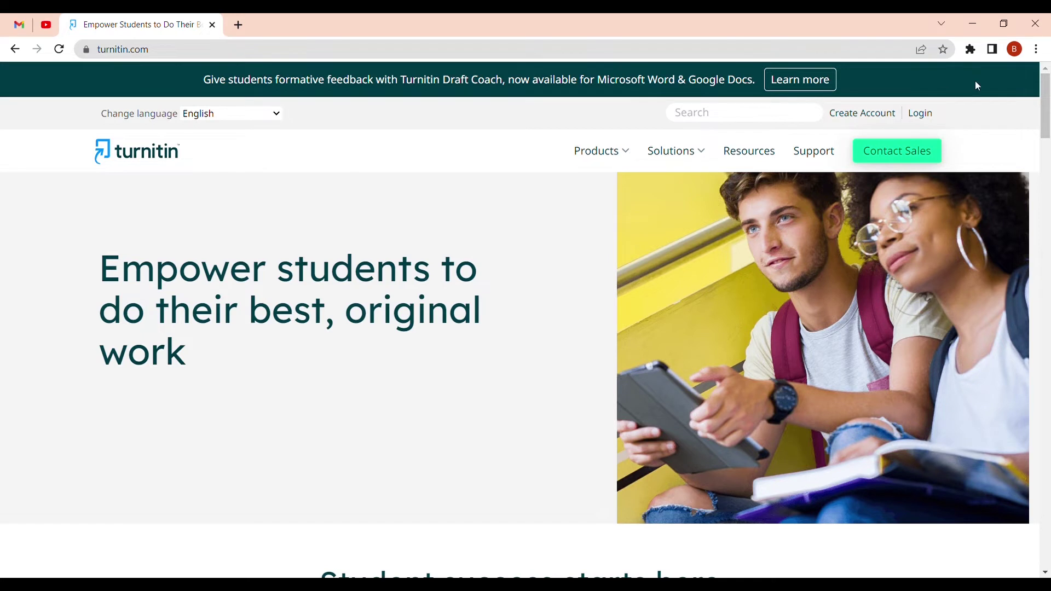
click(928, 117)
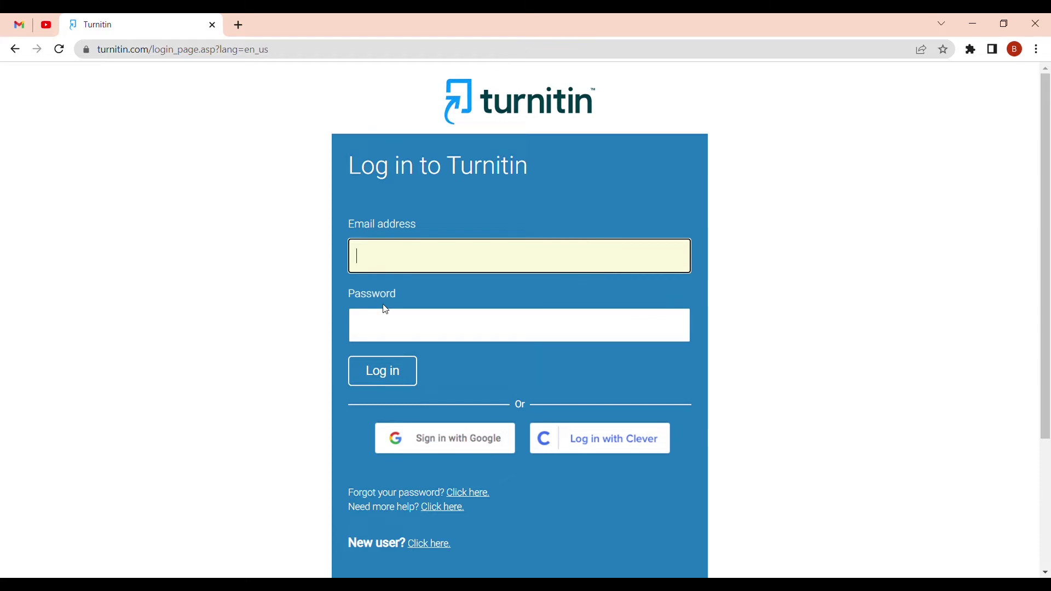
text(ge)
click(401, 481)
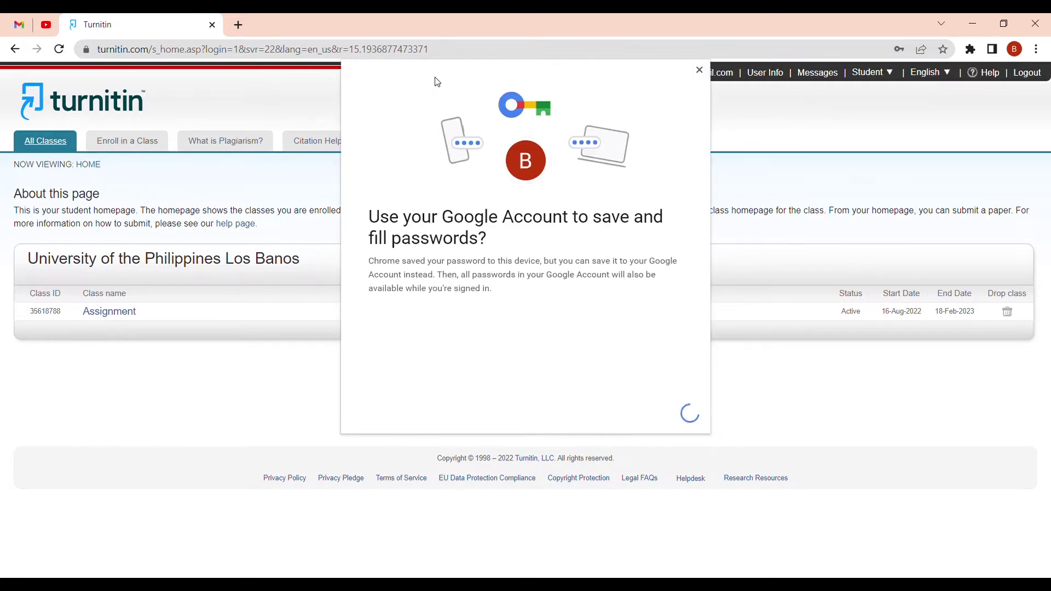
click(700, 68)
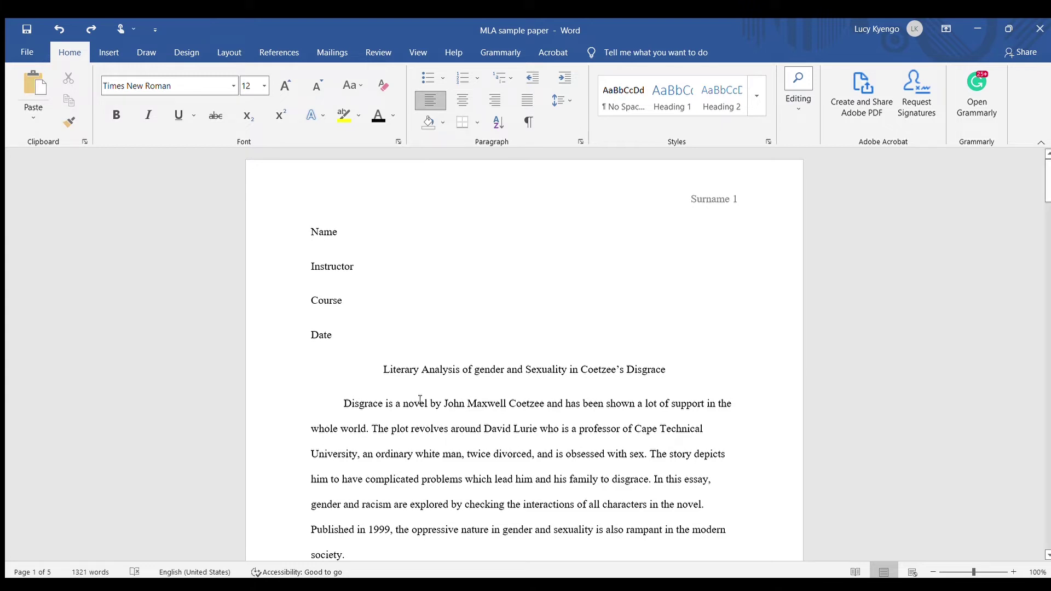
Switch to Word and look through the MLA sample paper from its first page to its last
scroll(451, 373, down, 20)
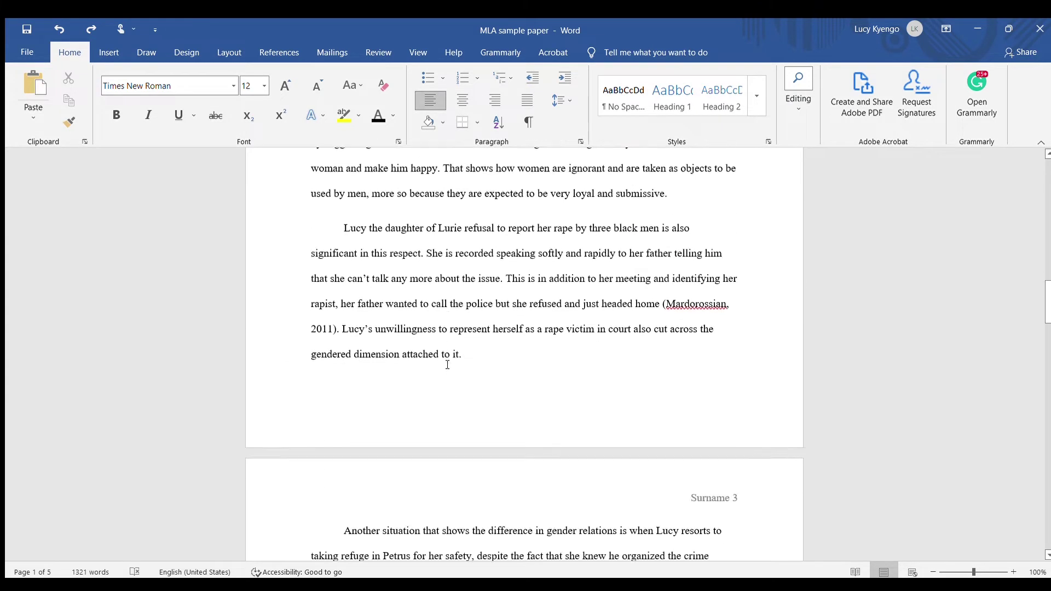
scroll(447, 365, down, 15)
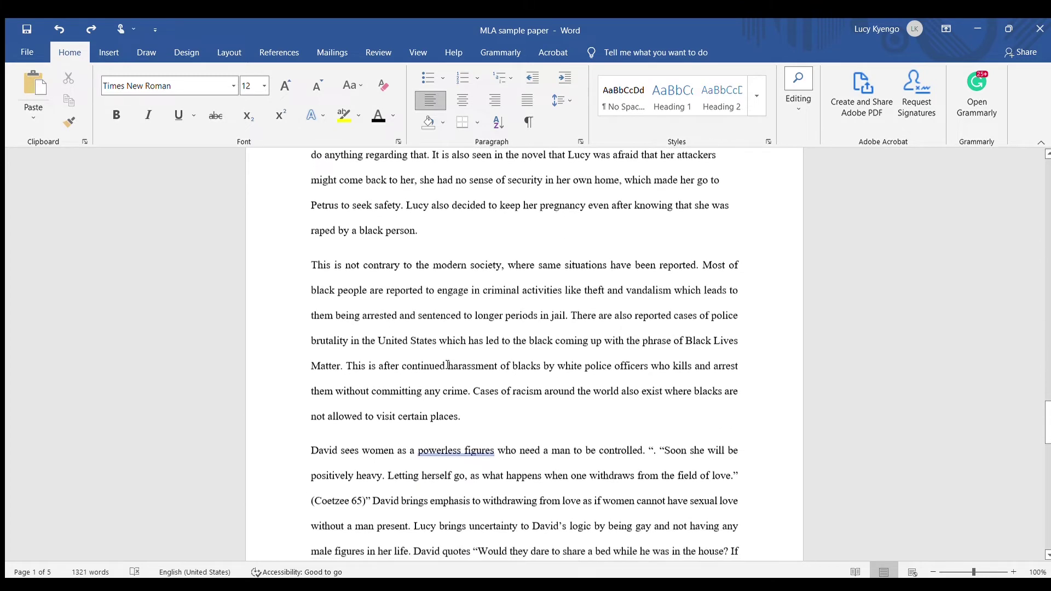
scroll(447, 365, down, 12)
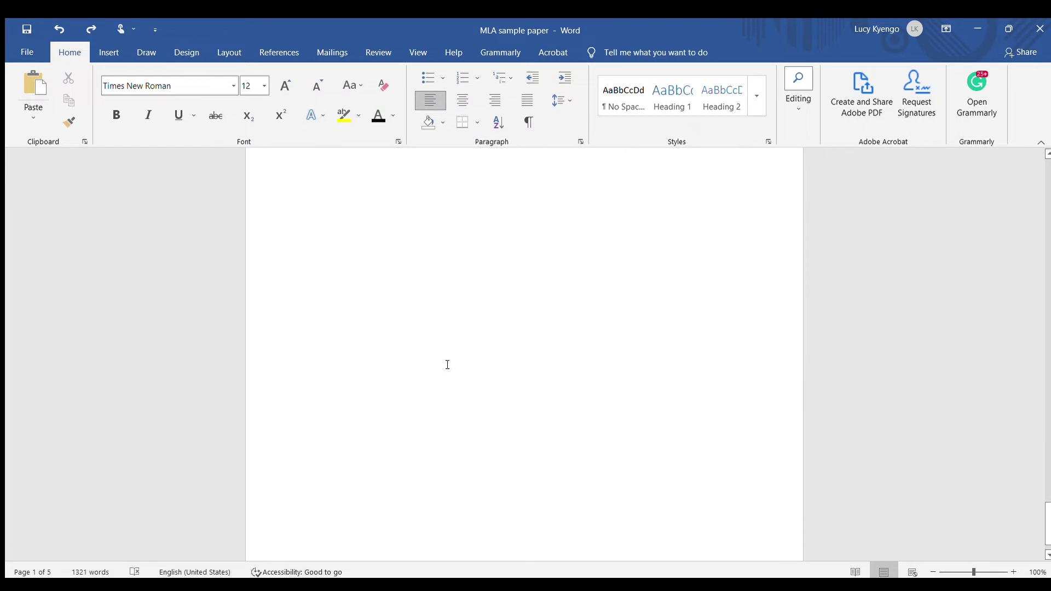
scroll(448, 365, up, 20)
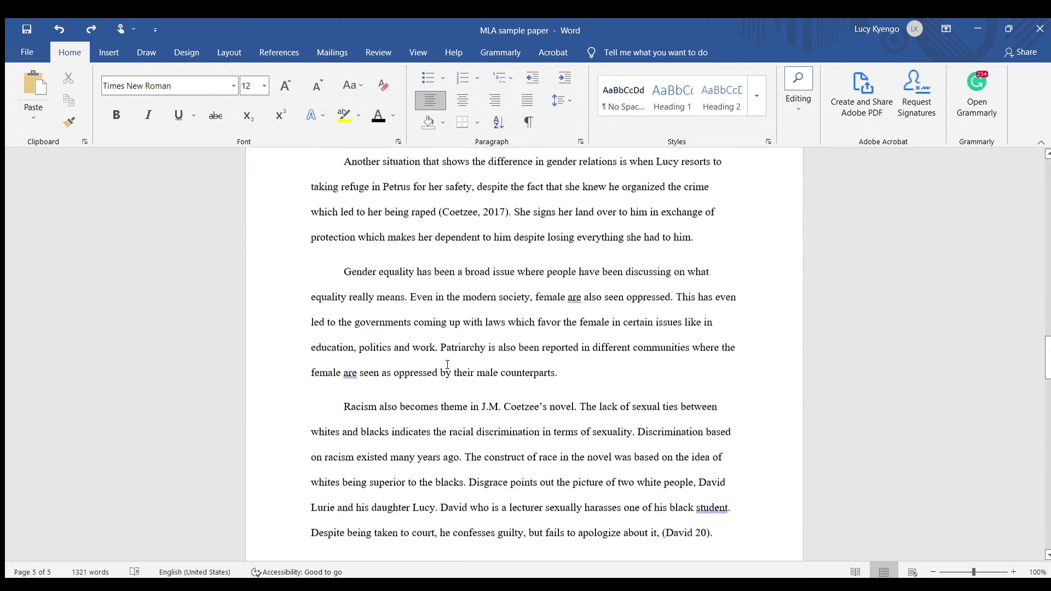
scroll(447, 365, up, 5)
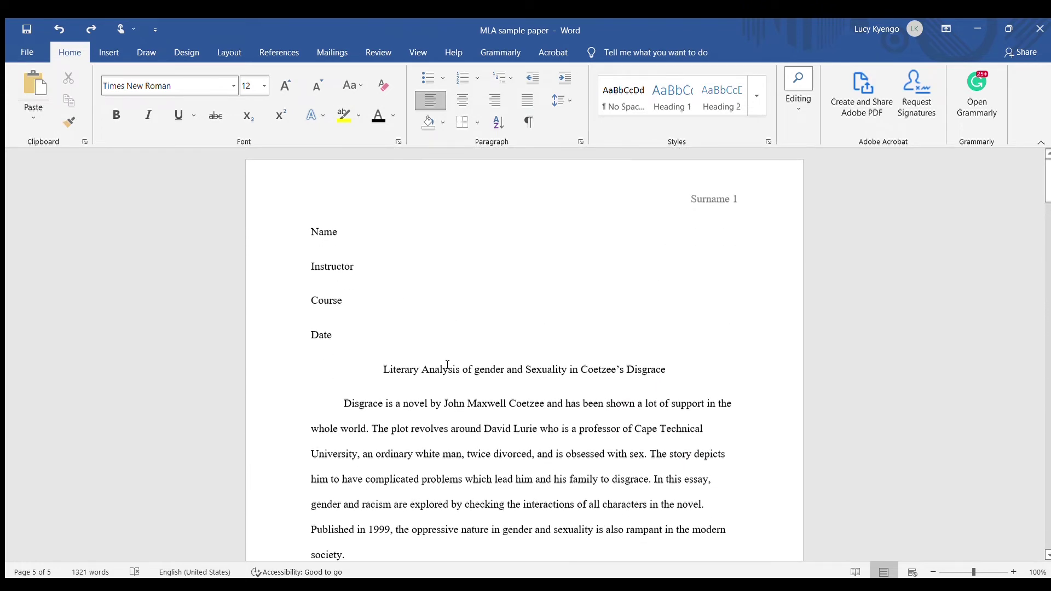
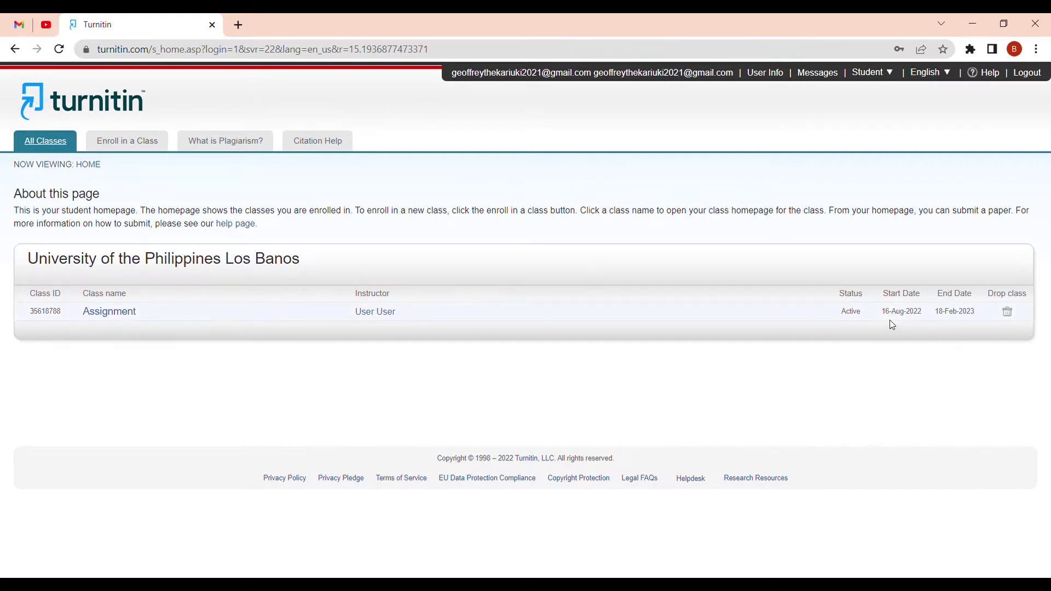
Switch back to Turnitin, open the Assignment class and start a submission for Assignment 2
click(108, 318)
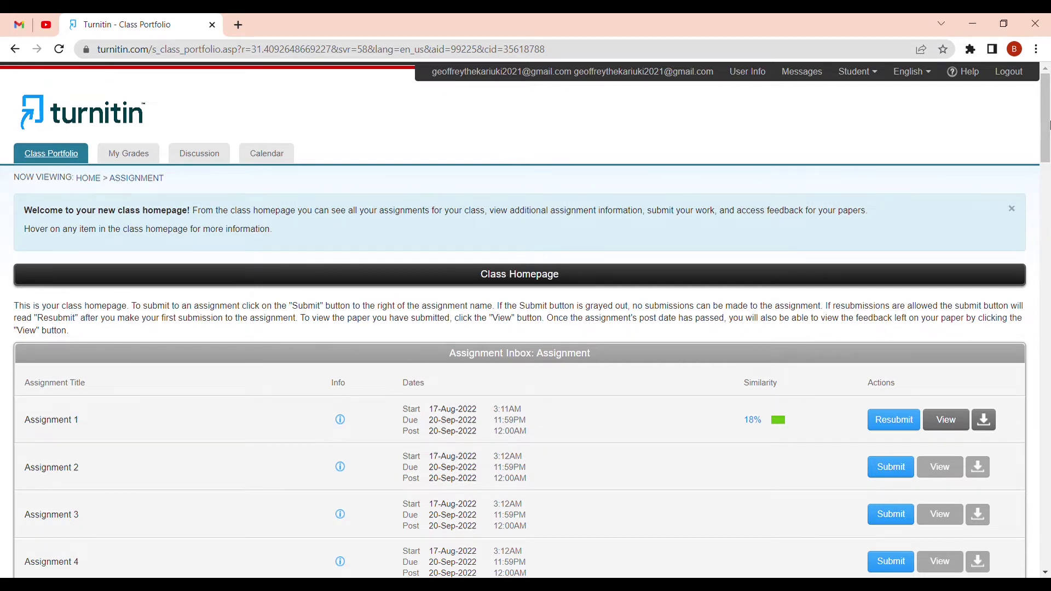
mouse_move(1047, 116)
mouse_down()
mouse_move(1049, 542)
mouse_move(1048, 127)
mouse_move(1049, 525)
mouse_move(1039, 104)
mouse_move(1048, 547)
mouse_move(1048, 113)
mouse_move(1048, 141)
mouse_move(1049, 128)
mouse_up()
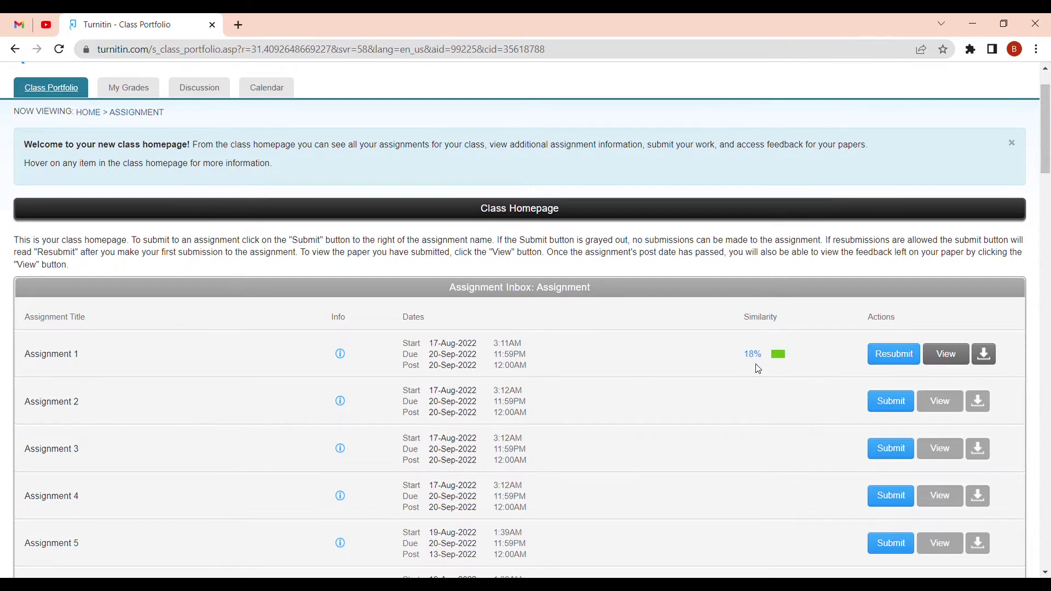
mouse_move(772, 365)
click(882, 408)
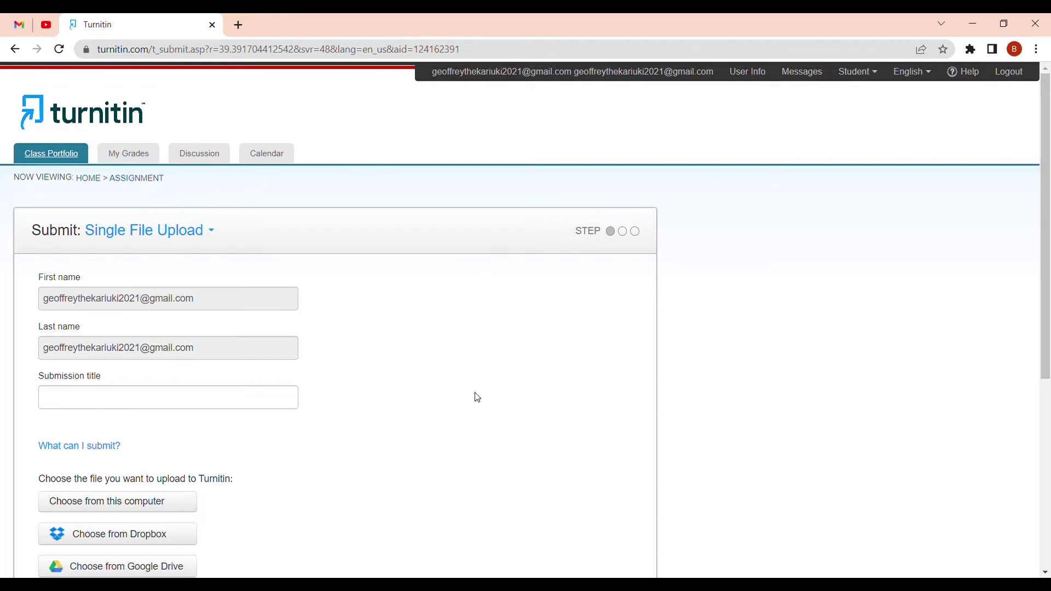
Enter Paper Check as the submission title and choose MLA sample paper.docx from the computer as the file
scroll(477, 396, down, 4)
scroll(476, 397, up, 2)
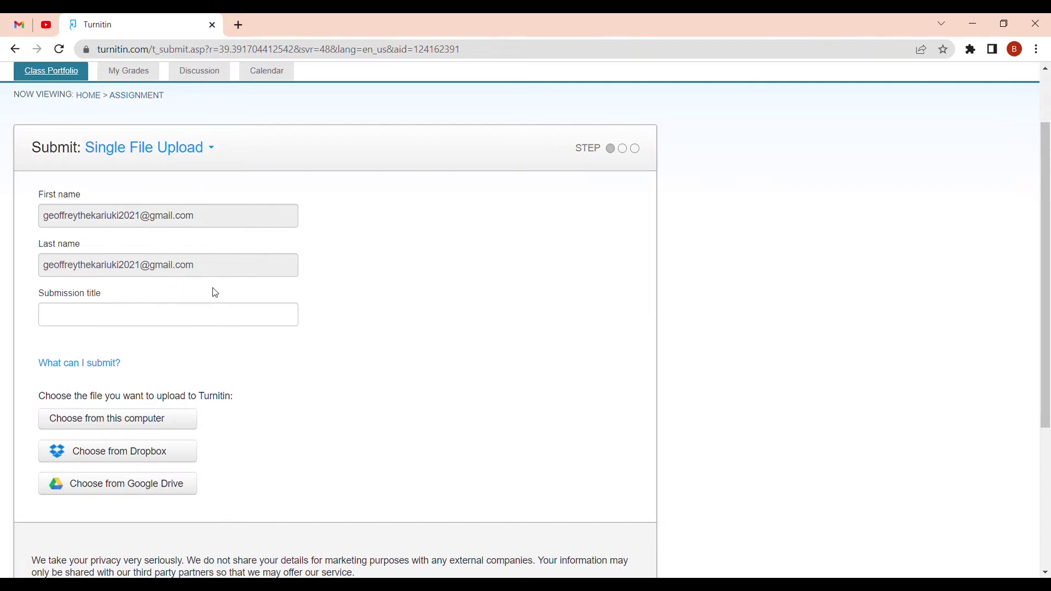
click(75, 321)
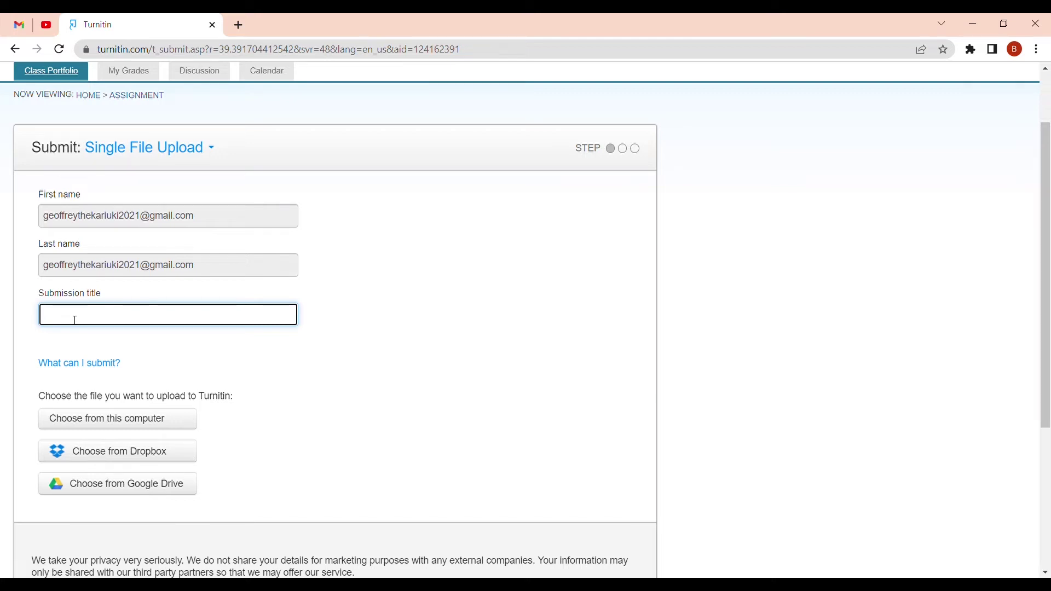
text(Paper Check)
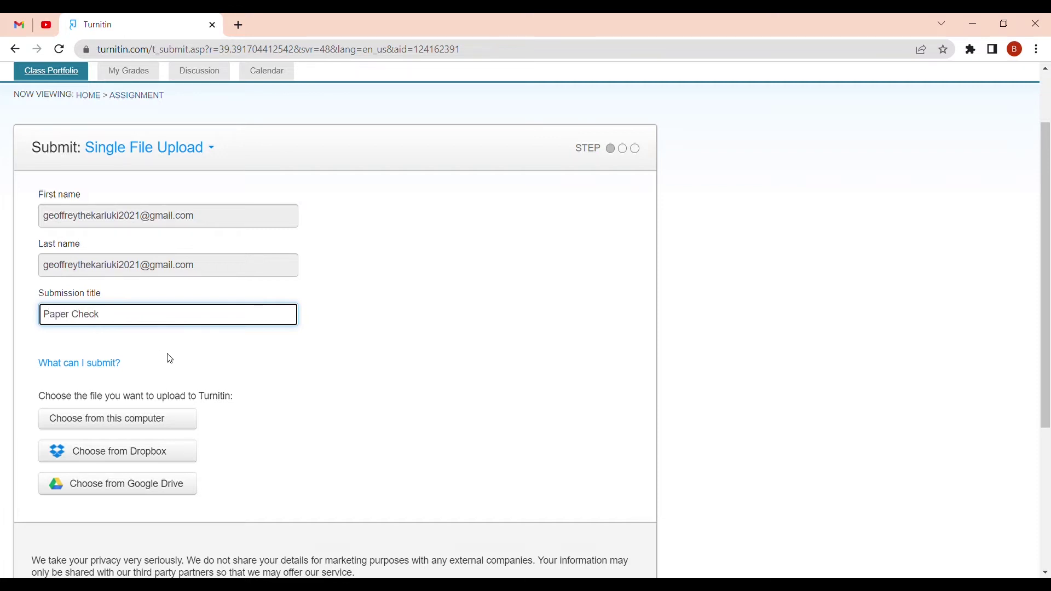
scroll(168, 358, down, 1)
click(124, 356)
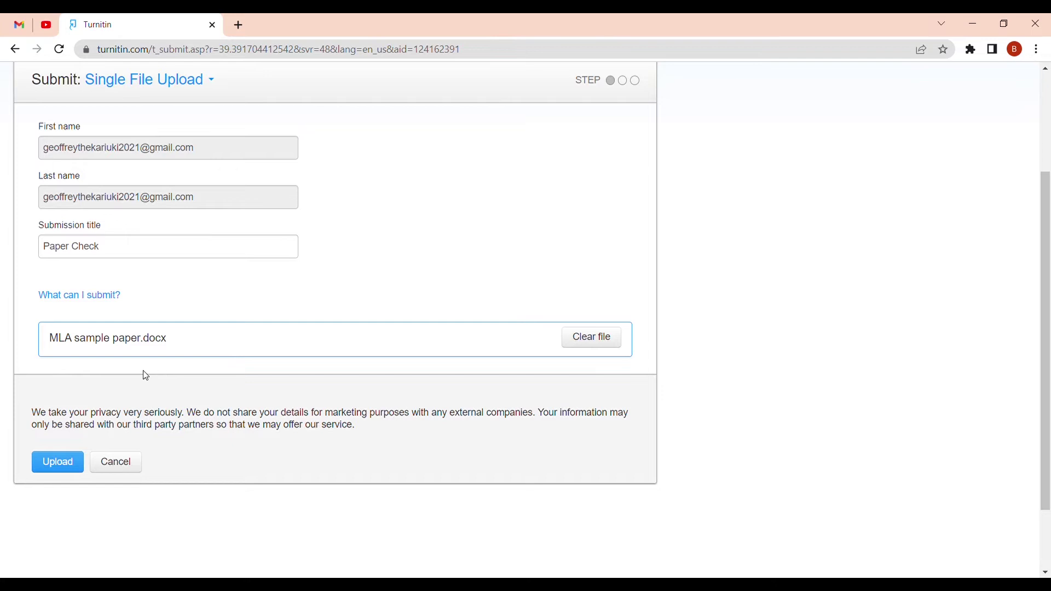
Upload the chosen paper, confirm the submission and review its digital receipt
click(59, 461)
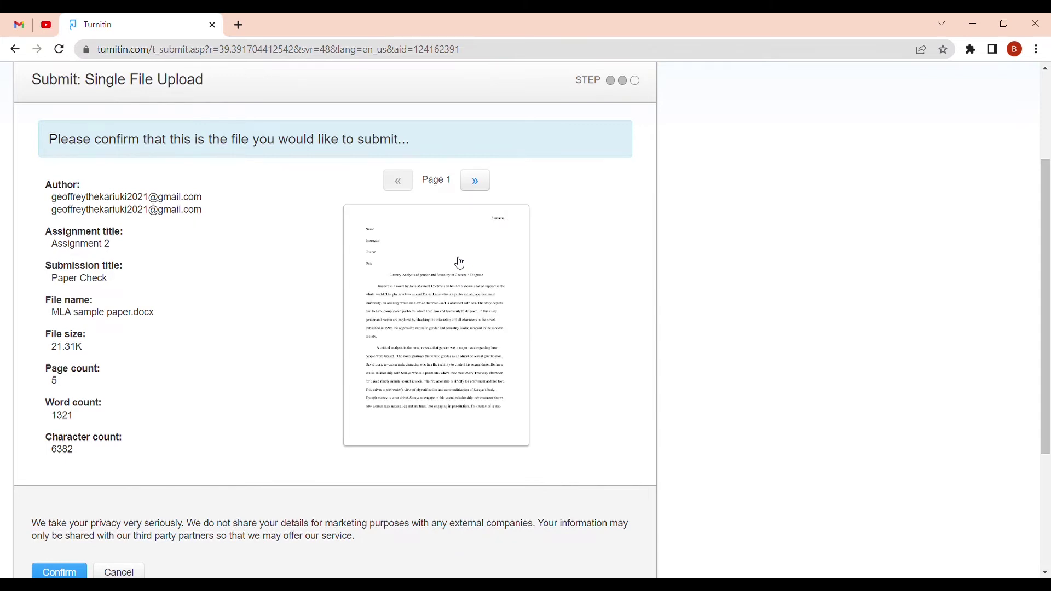
scroll(277, 330, down, 2)
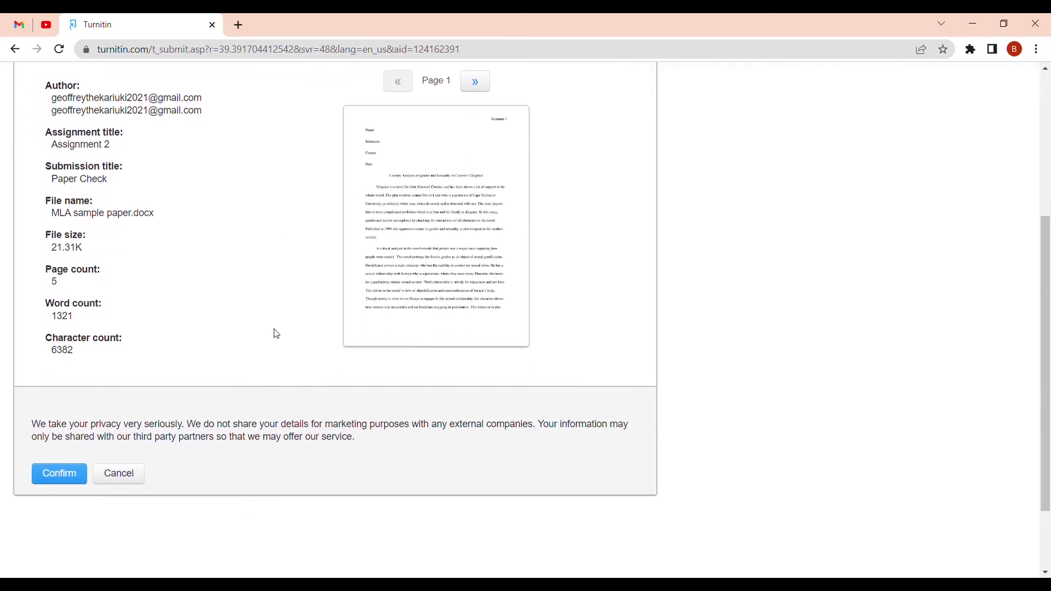
click(77, 476)
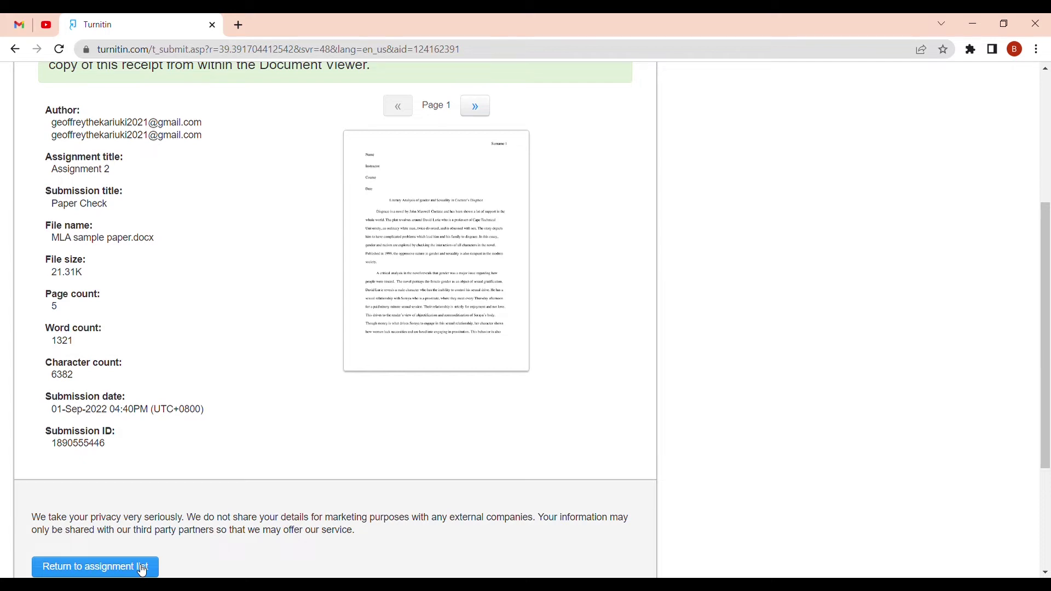
scroll(246, 274, up, 5)
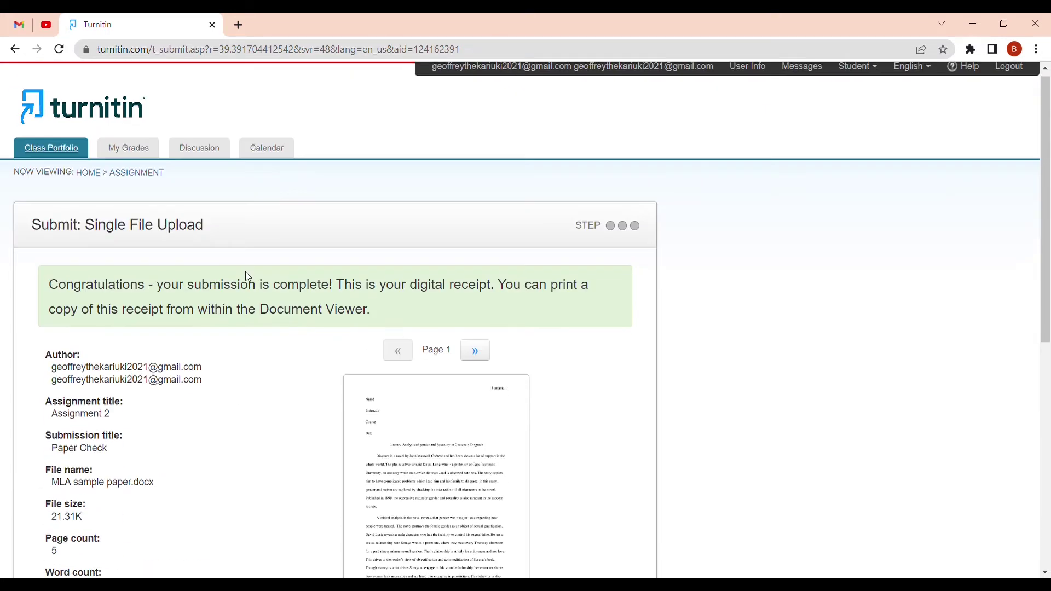
scroll(246, 273, down, 5)
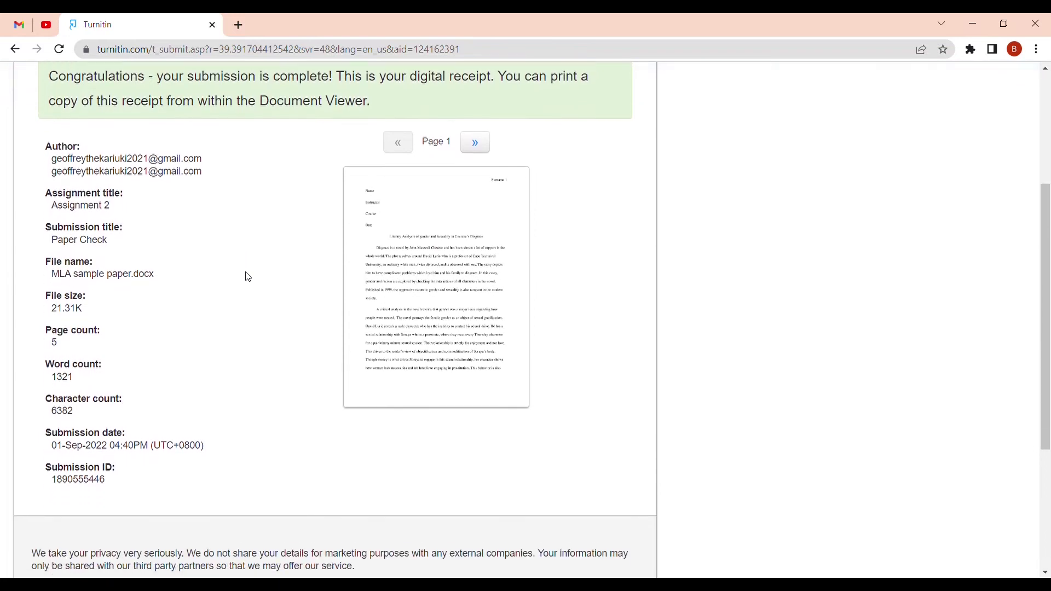
scroll(248, 277, down, 2)
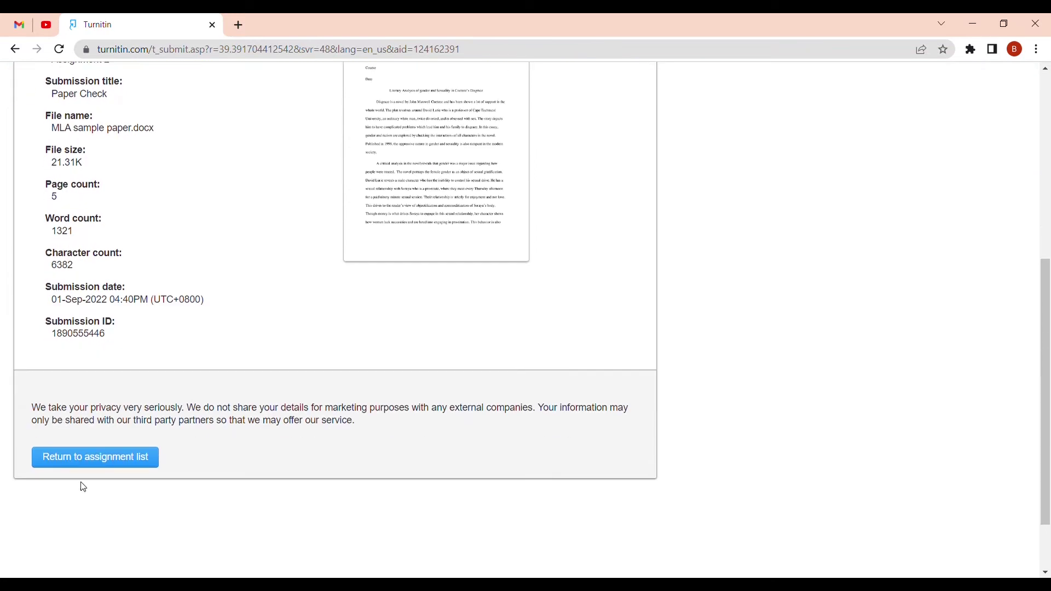
Return to the assignment list and open the similarity report for Assignment 2
click(109, 462)
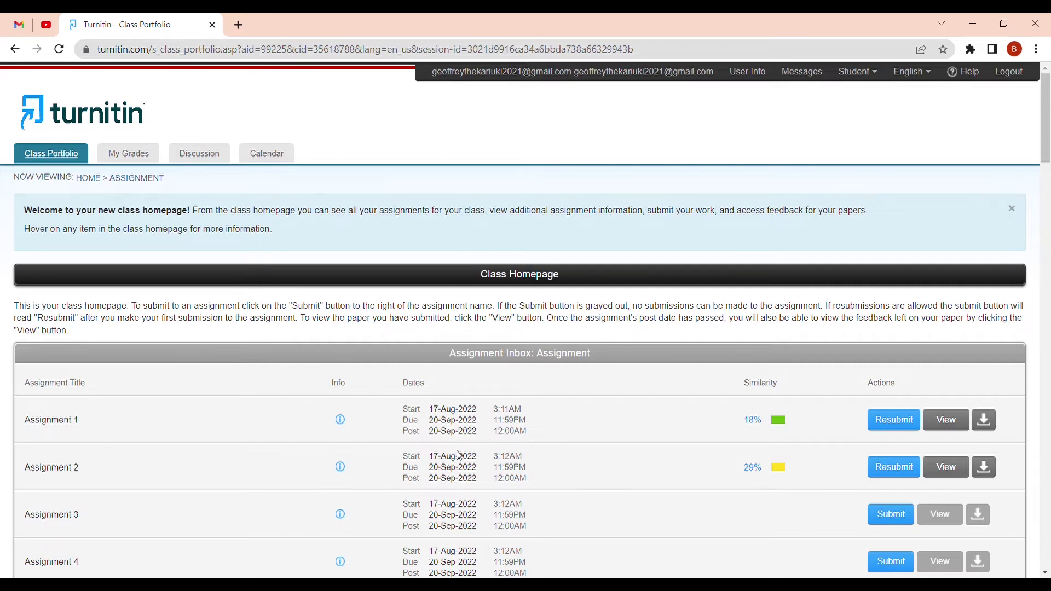
scroll(471, 465, down, 2)
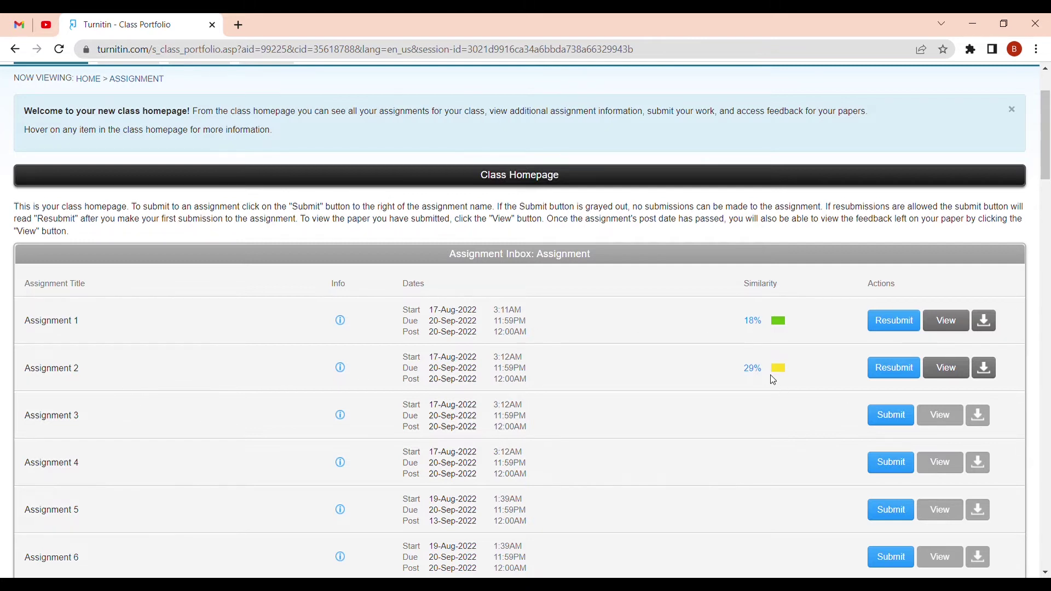
mouse_move(774, 381)
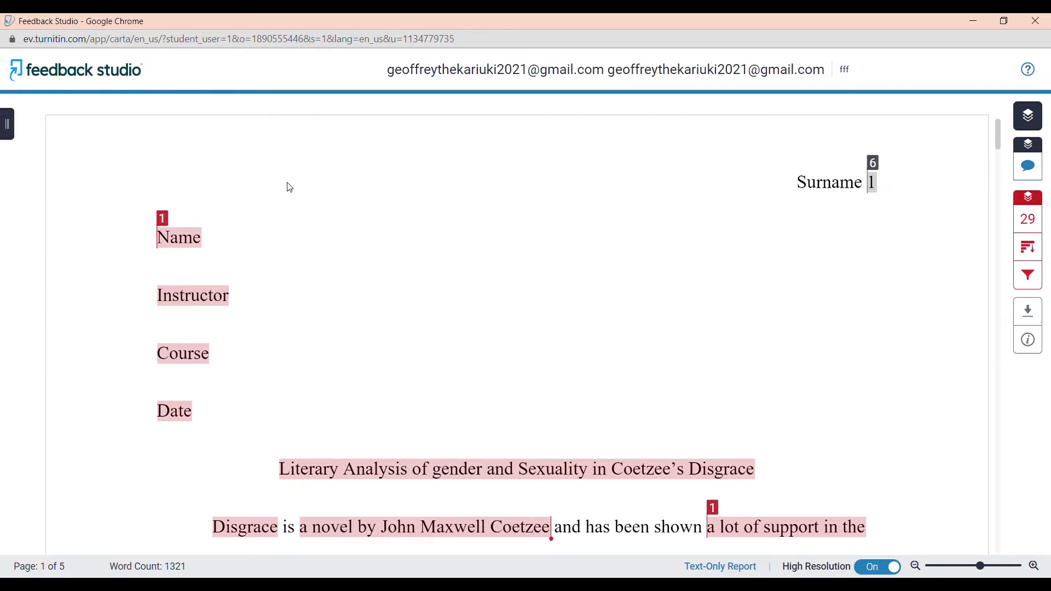
Examine the highlighted matches in the similarity report from the first page down to the Works Cited list
scroll(290, 188, down, 3)
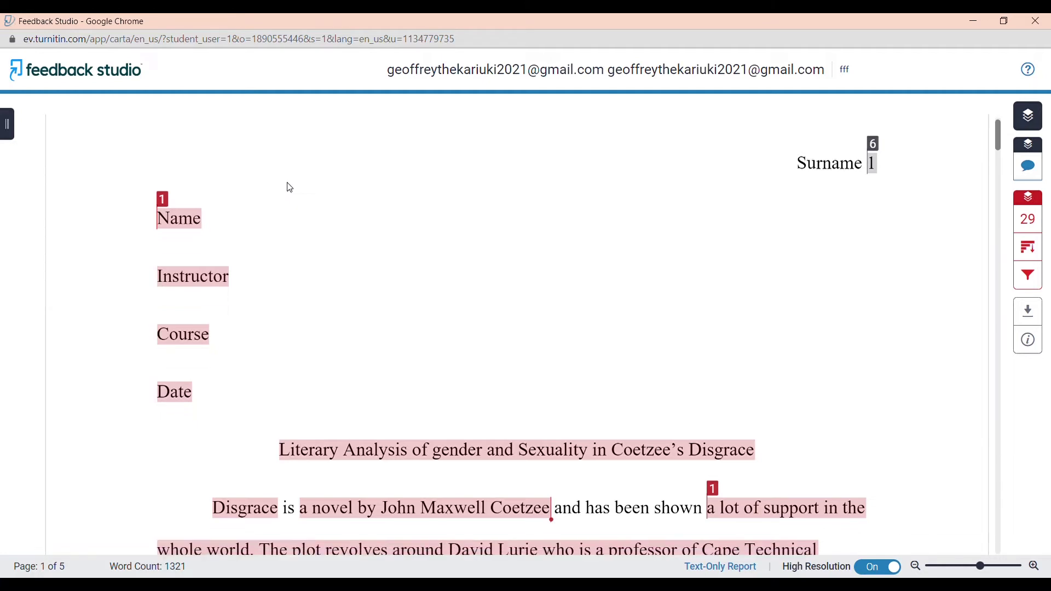
scroll(291, 188, down, 3)
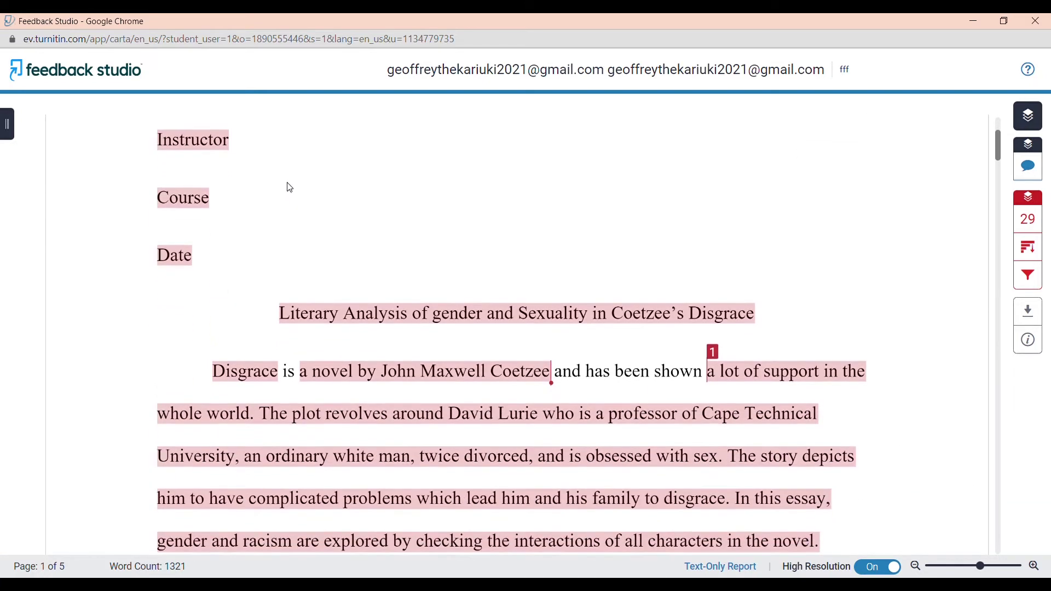
scroll(290, 188, down, 3)
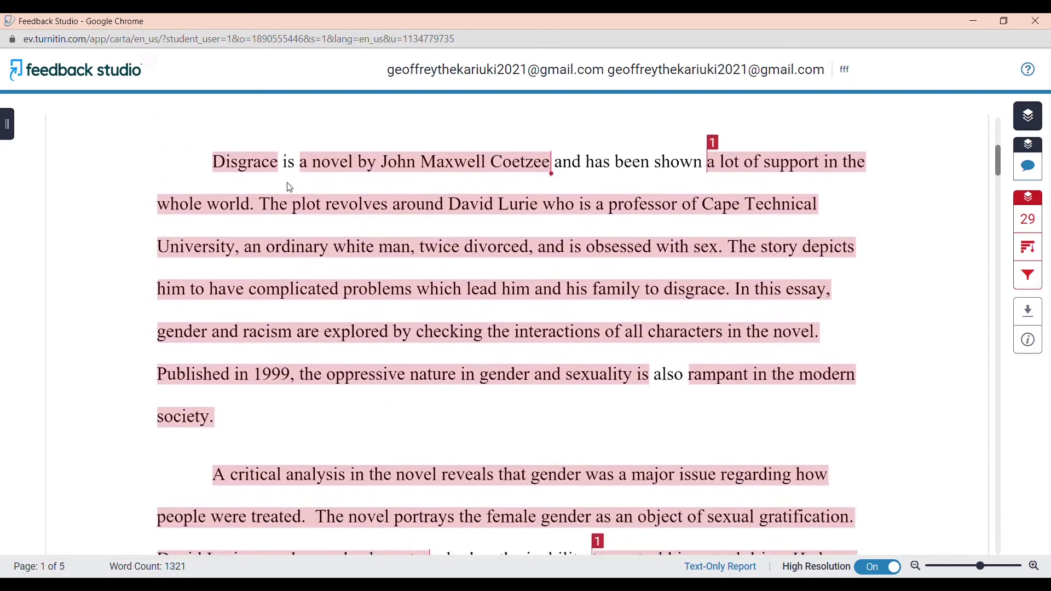
scroll(291, 188, down, 5)
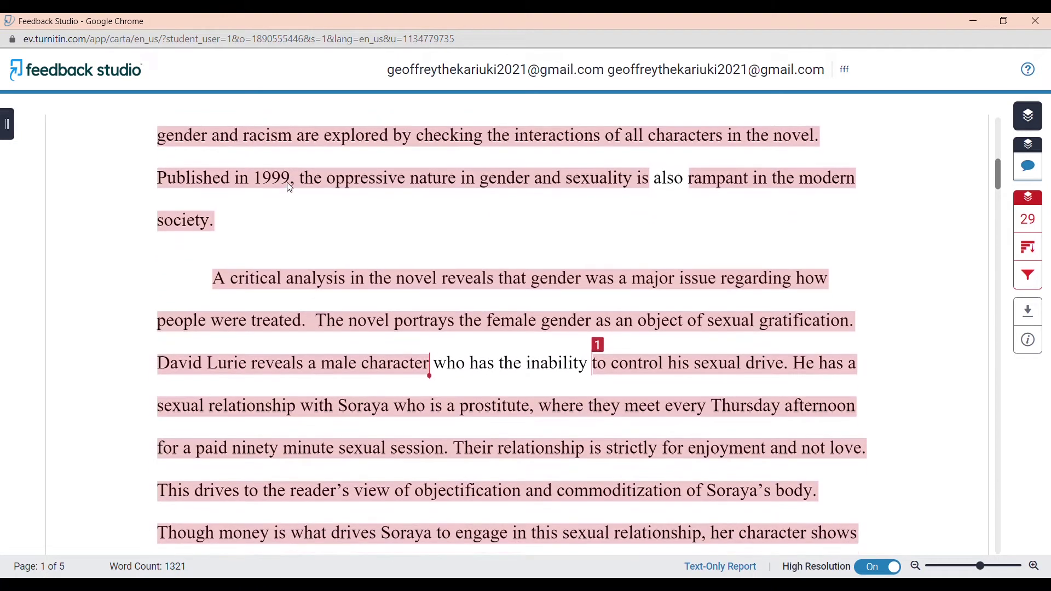
scroll(290, 188, down, 5)
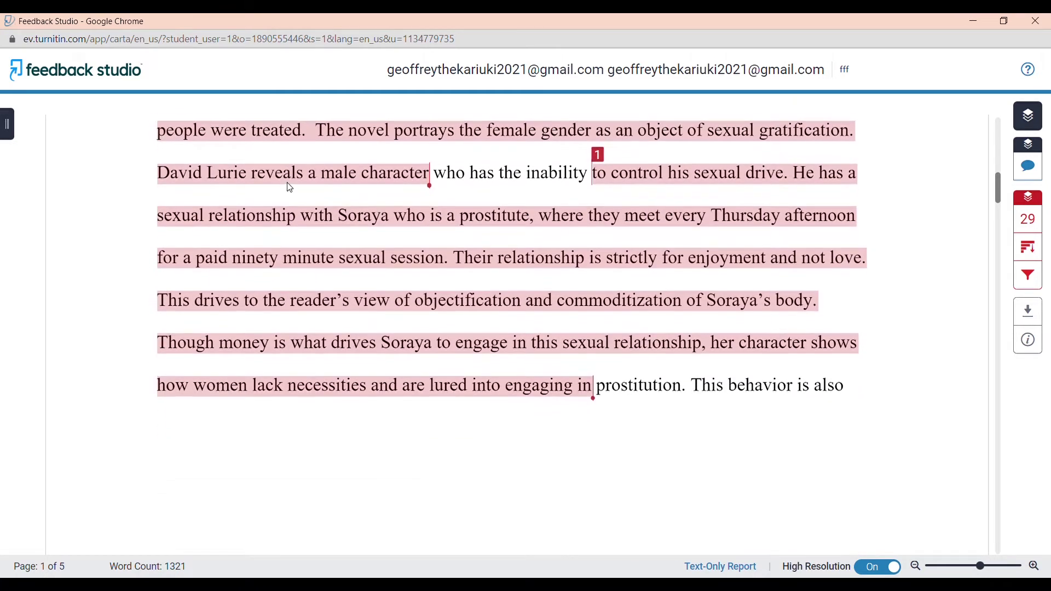
scroll(290, 188, down, 11)
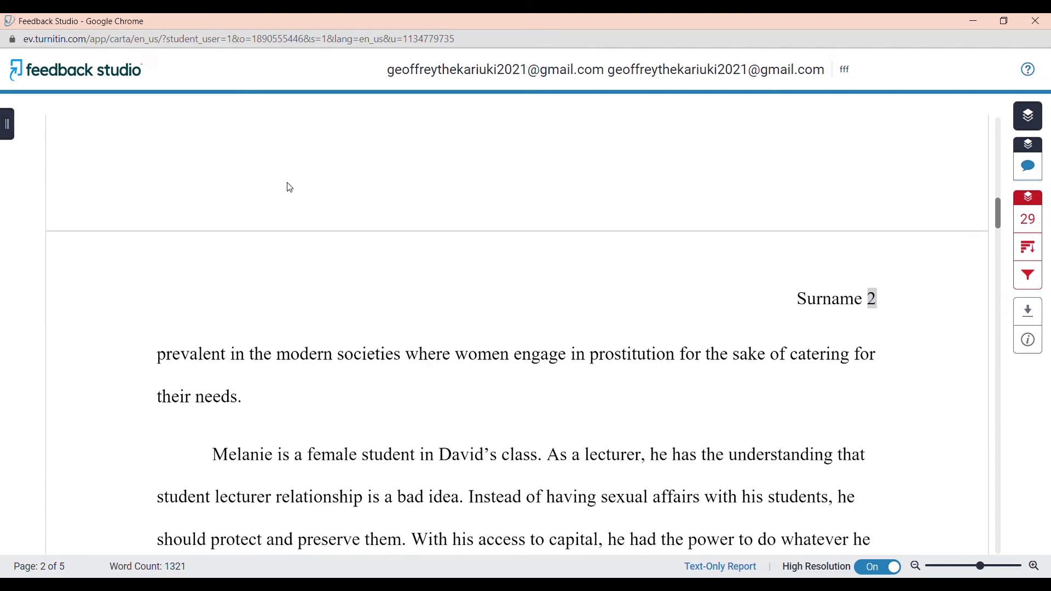
scroll(290, 188, down, 5)
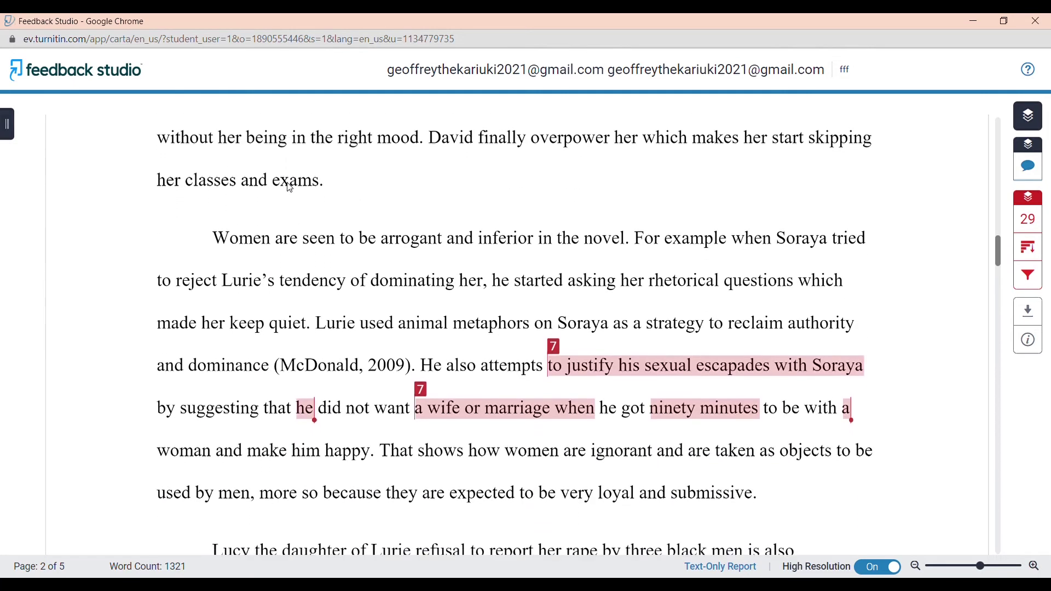
scroll(289, 153, down, 8)
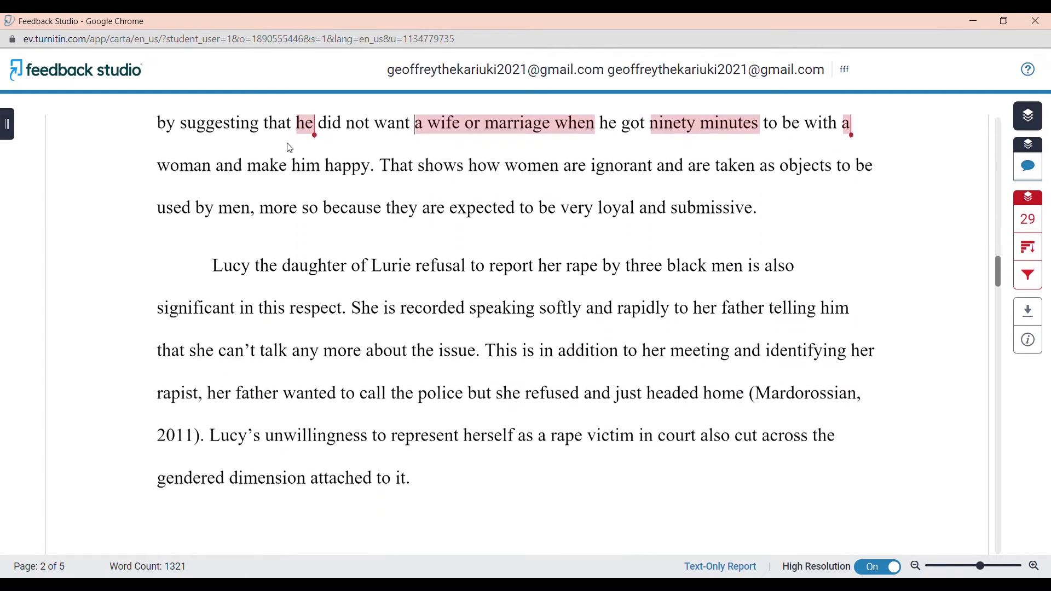
scroll(290, 148, down, 10)
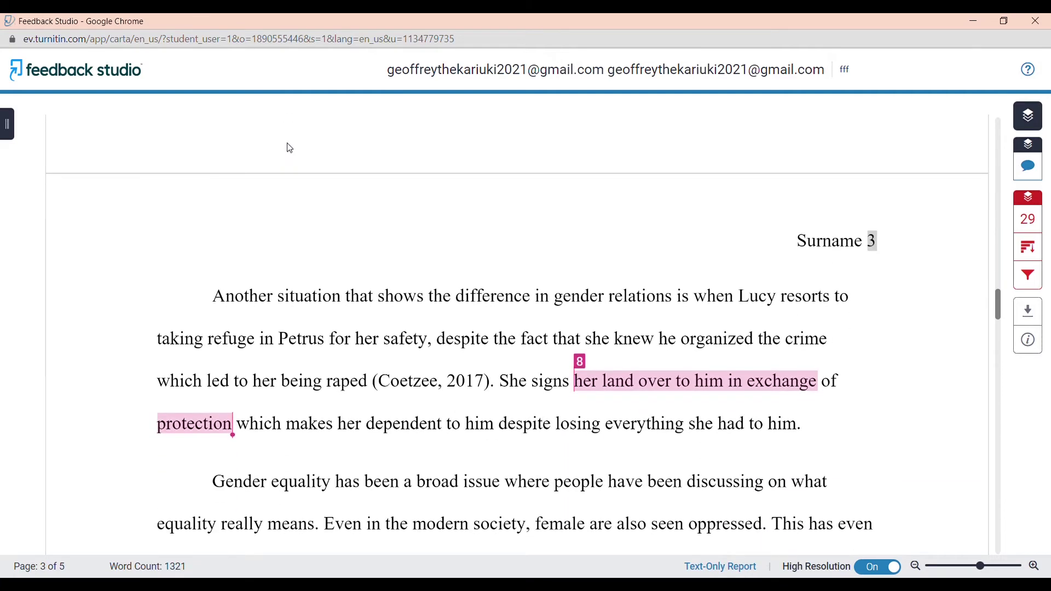
scroll(290, 148, down, 16)
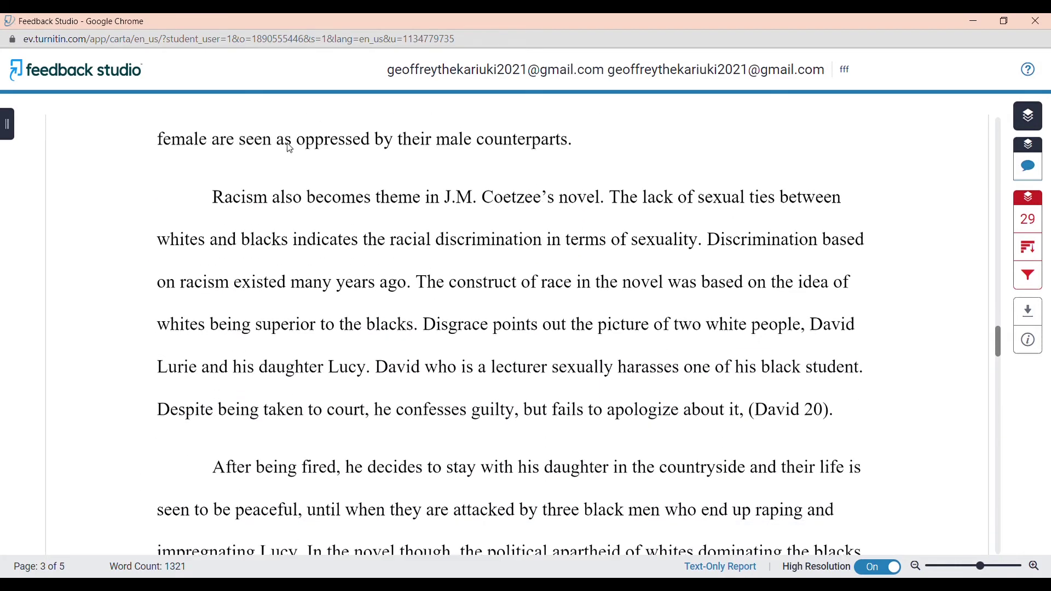
scroll(290, 148, down, 9)
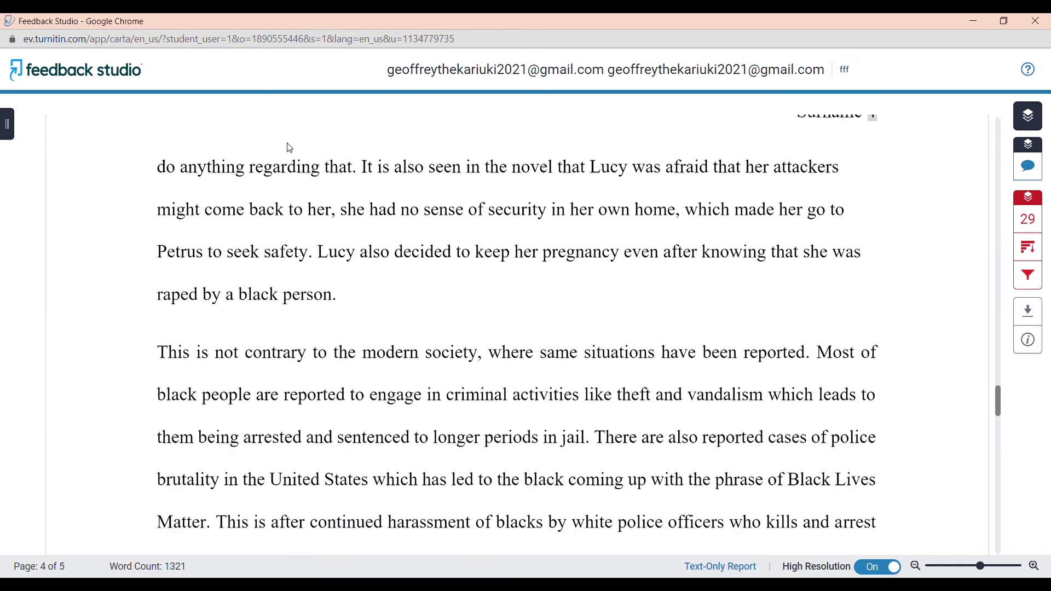
scroll(290, 147, down, 15)
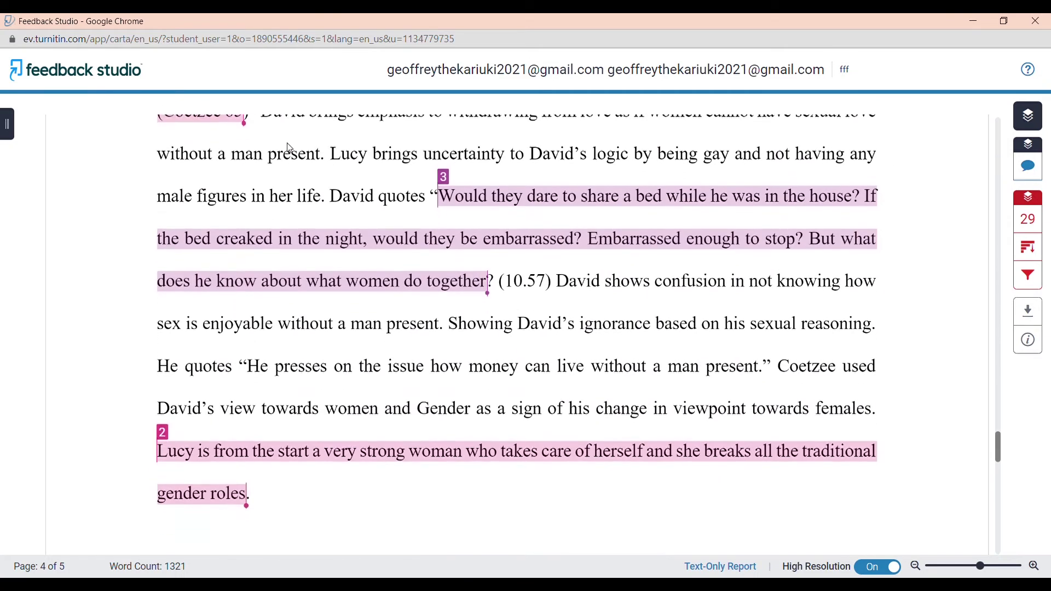
scroll(290, 148, down, 2)
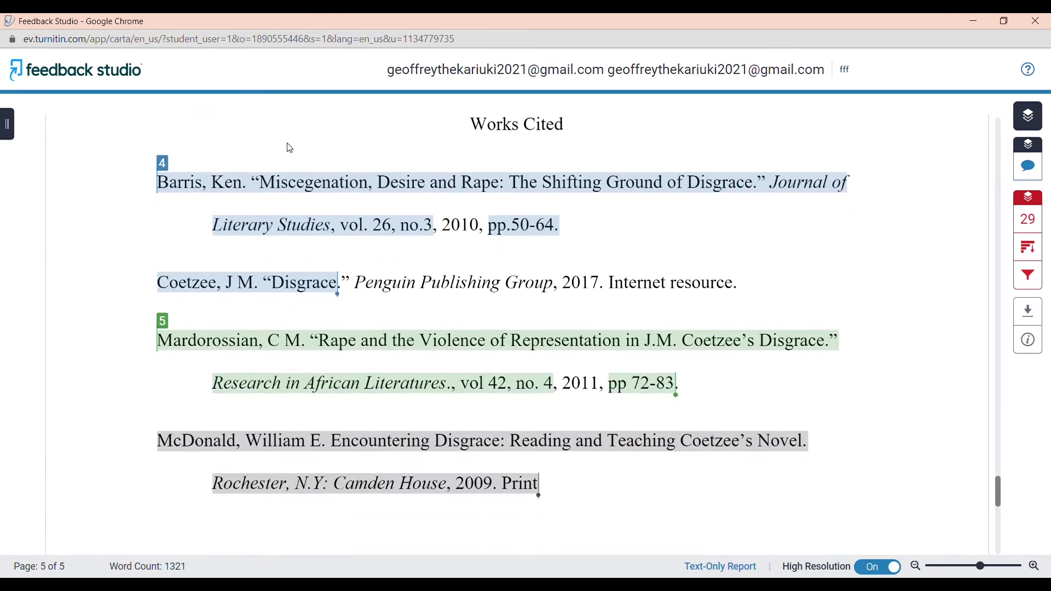
scroll(423, 325, up, 1)
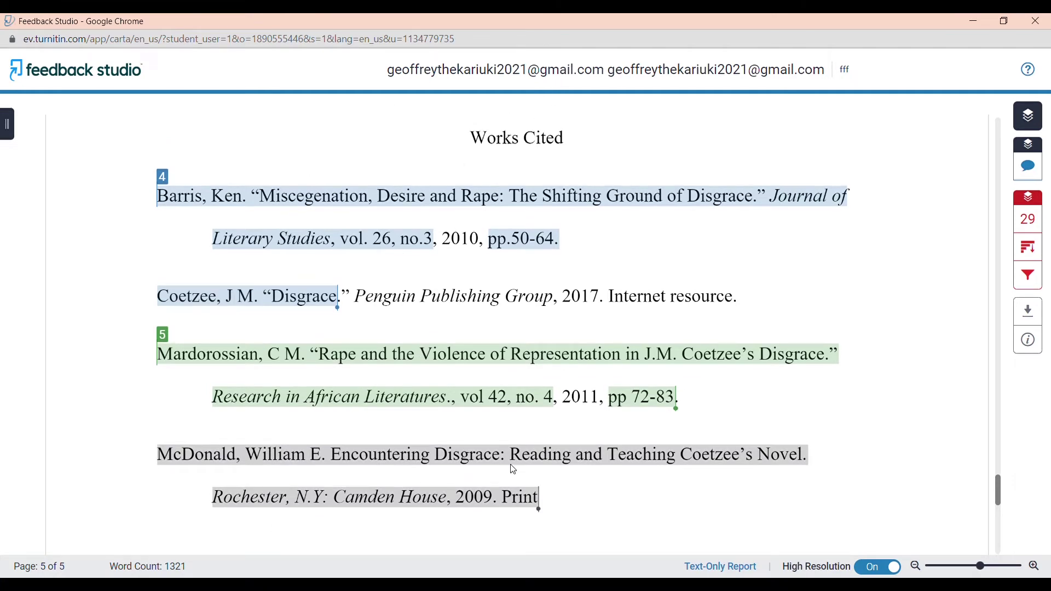
Return to the report's first page and recheck the flagged passages through to the Works Cited entries
scroll(453, 179, up, 20)
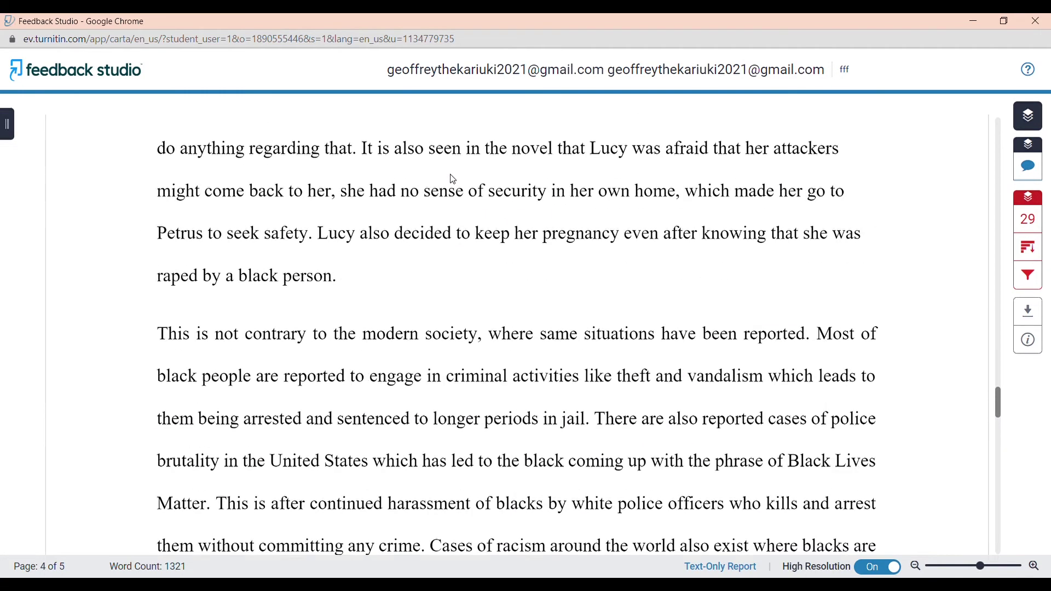
scroll(453, 179, up, 20)
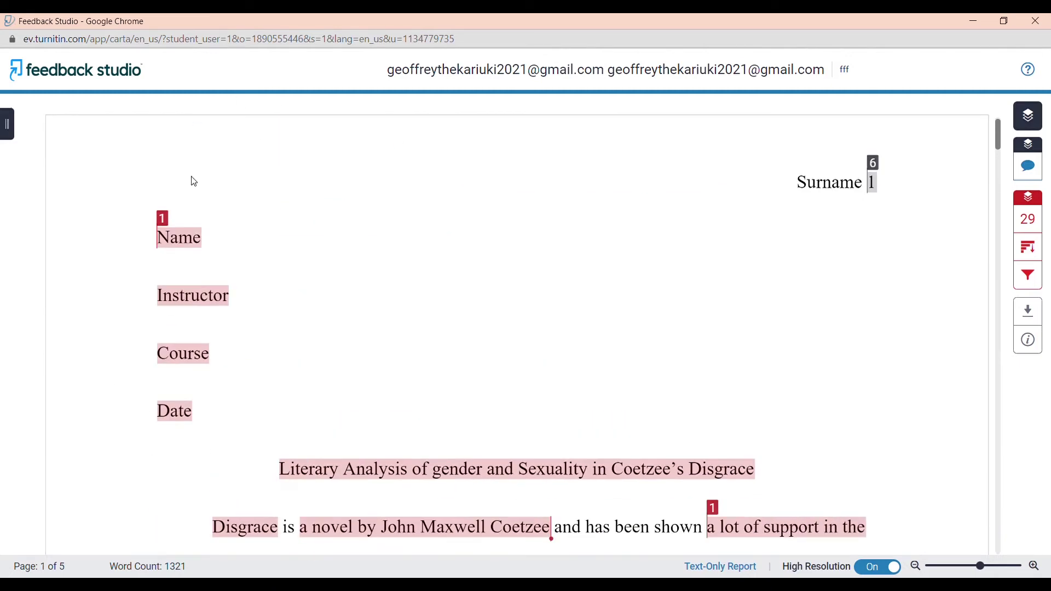
scroll(287, 383, down, 5)
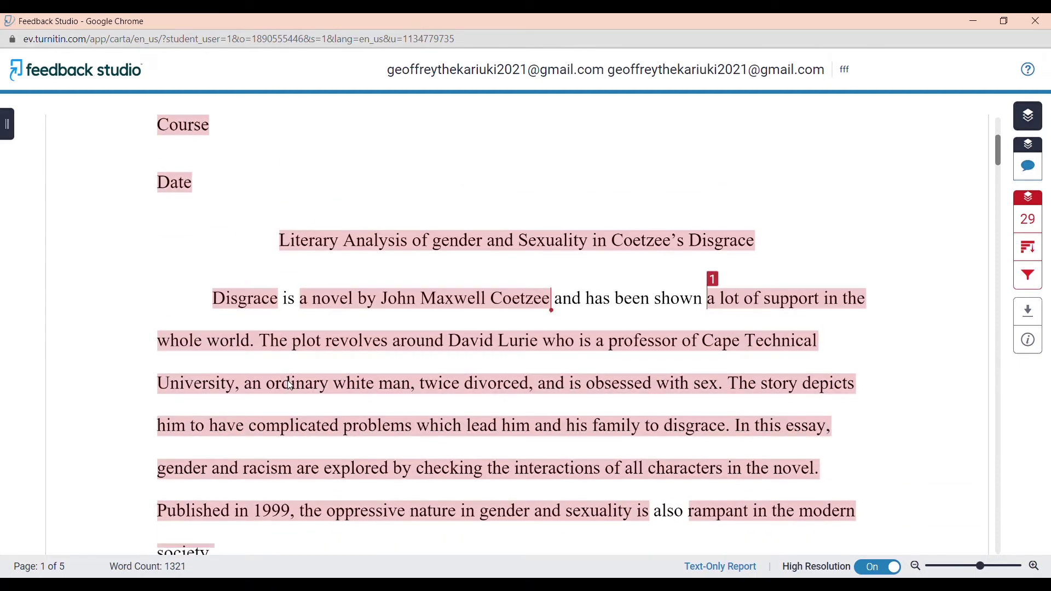
scroll(465, 333, down, 2)
scroll(462, 274, up, 1)
scroll(459, 193, down, 7)
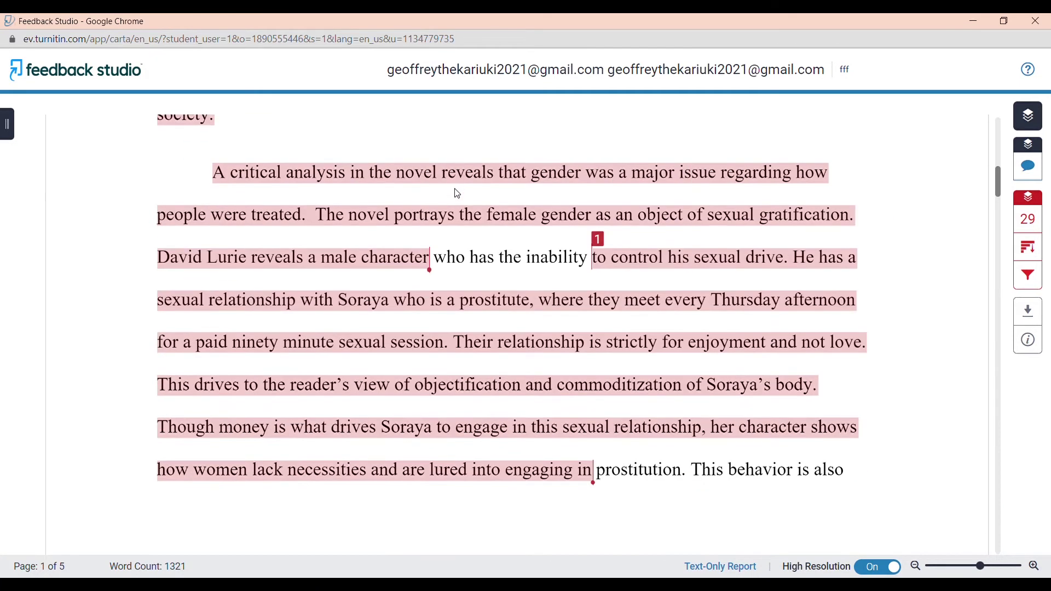
scroll(458, 194, down, 15)
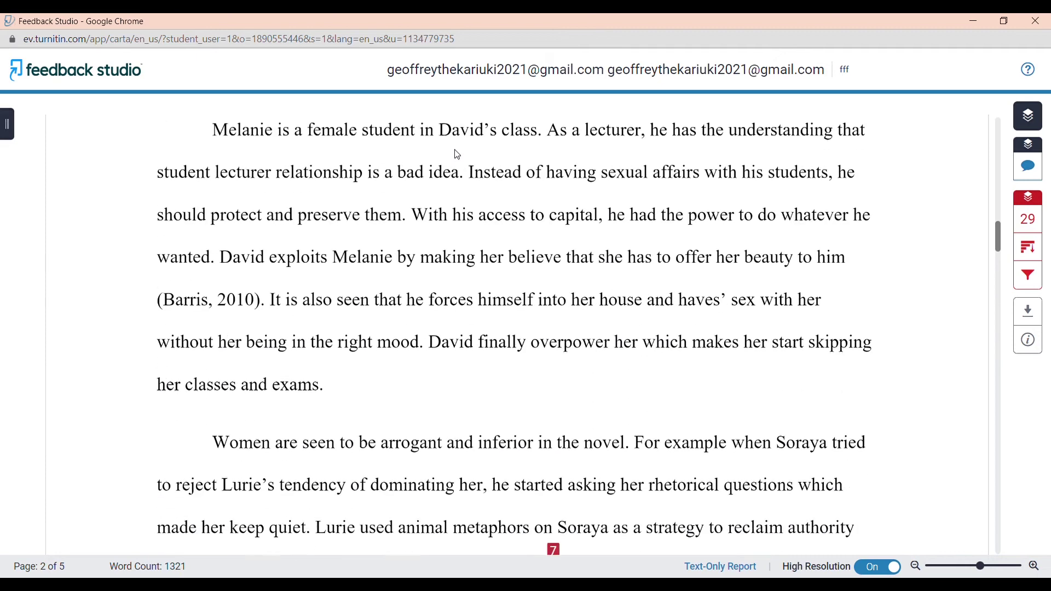
scroll(458, 155, down, 5)
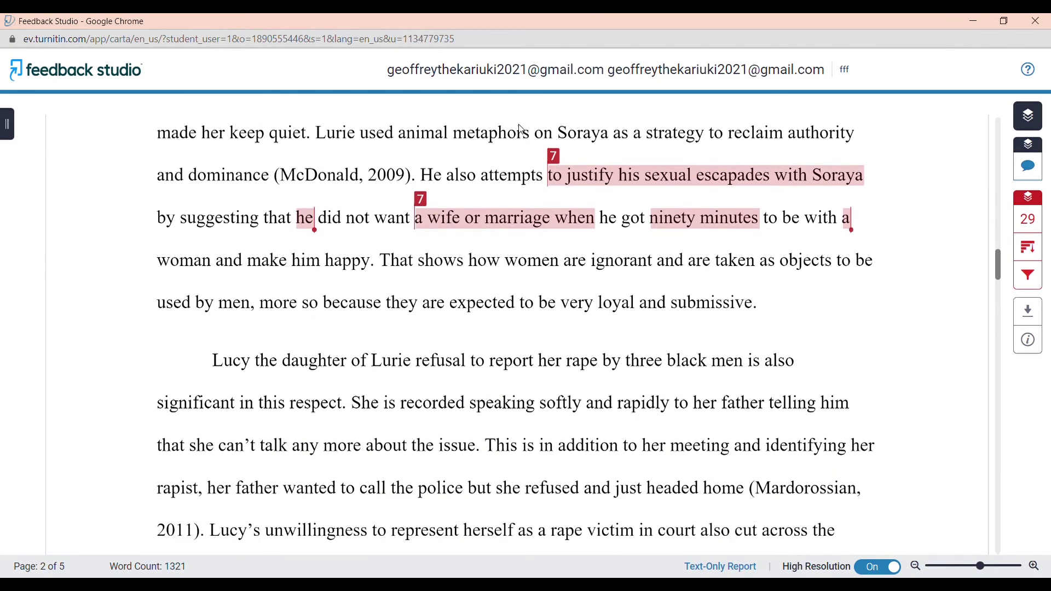
scroll(618, 386, down, 8)
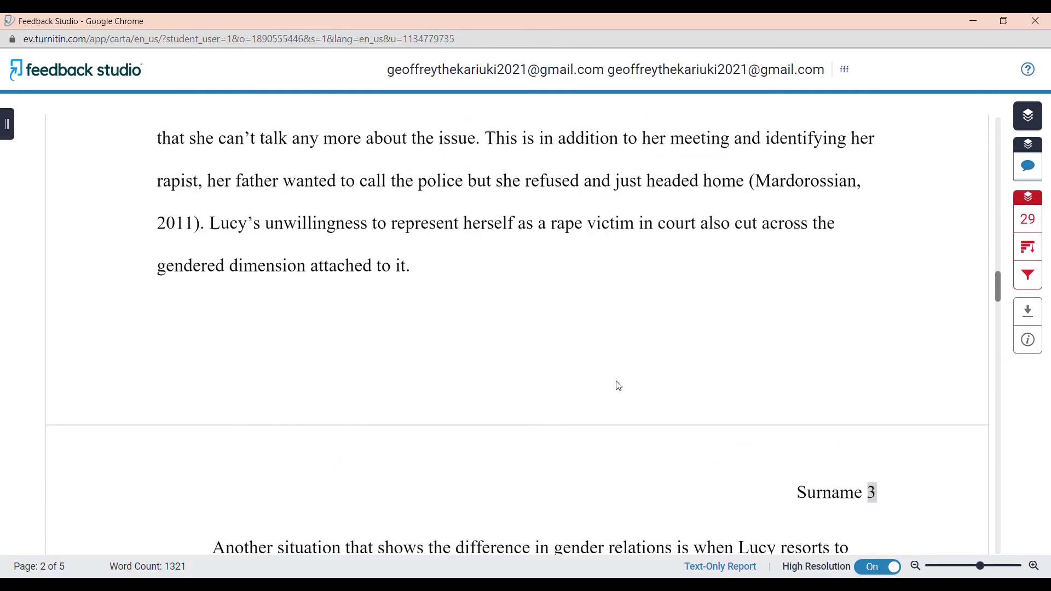
scroll(619, 386, down, 20)
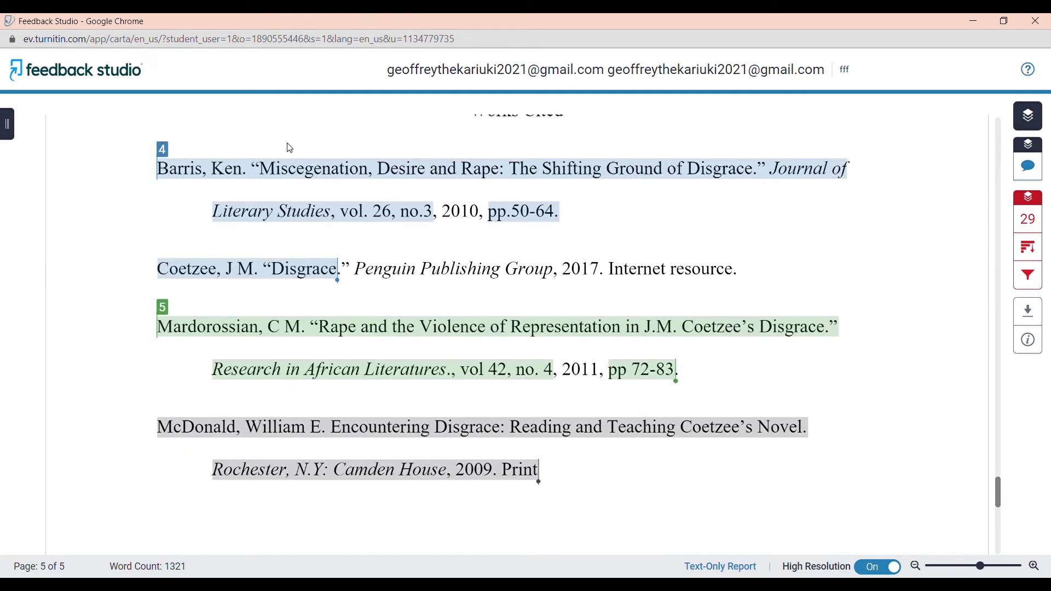
scroll(448, 283, up, 1)
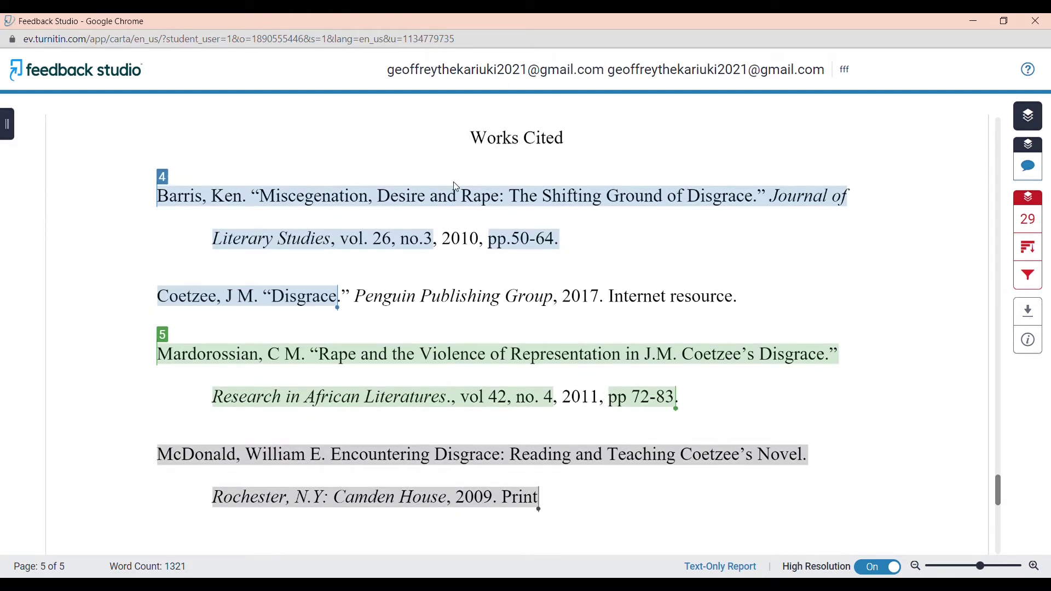
Go back to the start of the report and re-examine the matches in the opening paragraphs and on page 2
scroll(452, 178, up, 20)
scroll(454, 180, up, 20)
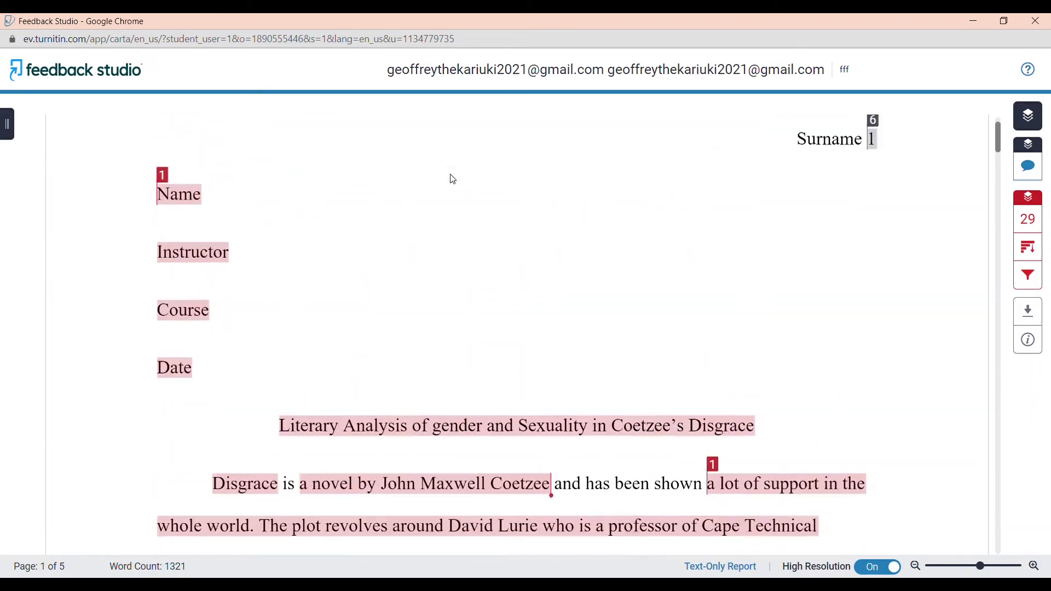
scroll(453, 179, up, 2)
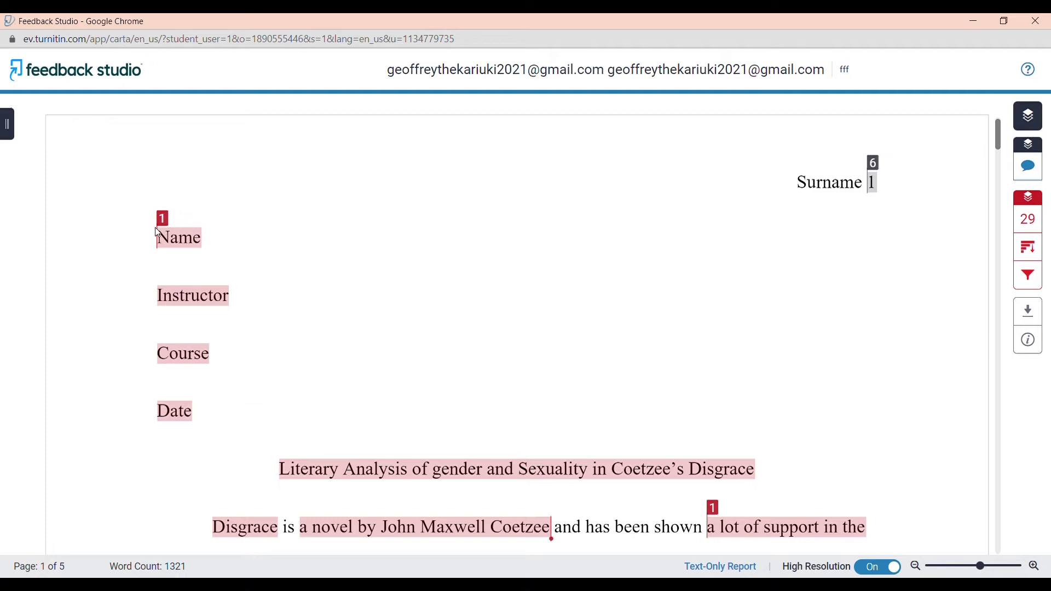
scroll(291, 386, down, 5)
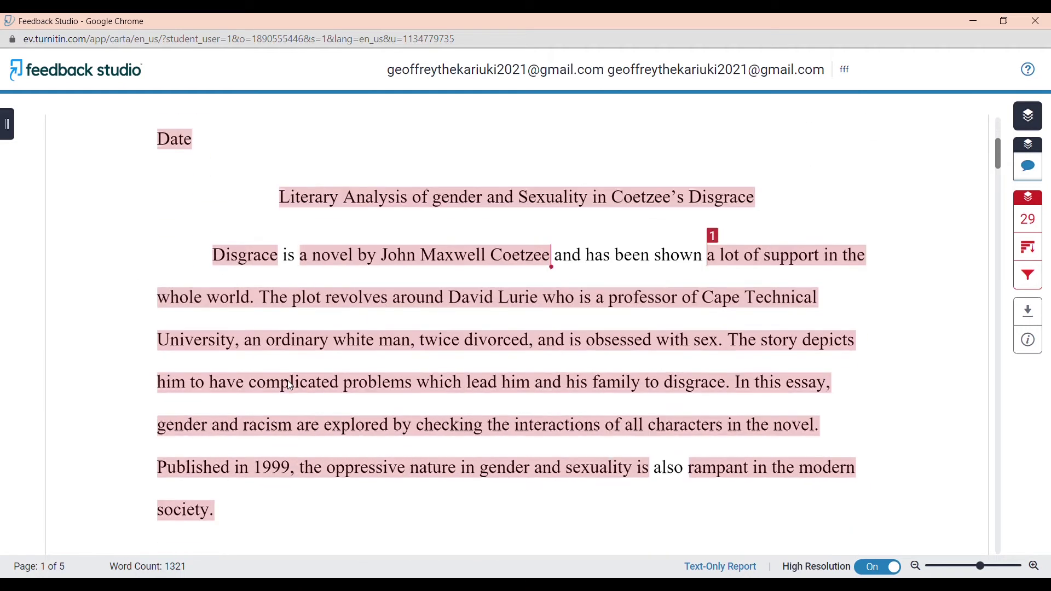
scroll(458, 274, down, 1)
scroll(455, 188, up, 2)
scroll(456, 192, down, 7)
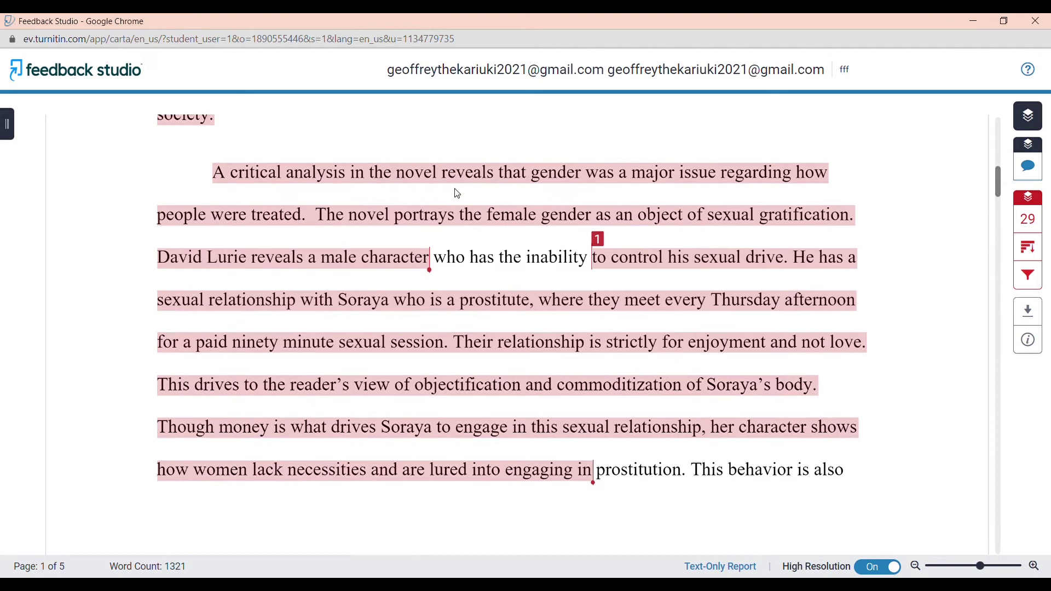
scroll(458, 194, down, 15)
scroll(458, 155, down, 7)
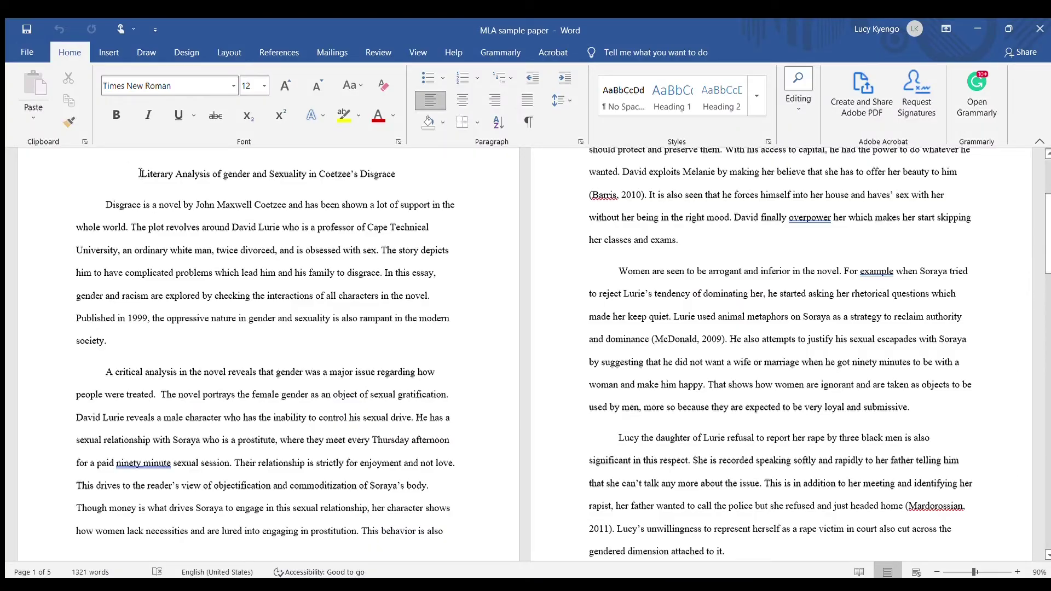
Switch to the MLA sample paper in Word and mark out the title with the introduction, and the second paragraph, by selecting each
drag(142, 174, 225, 329)
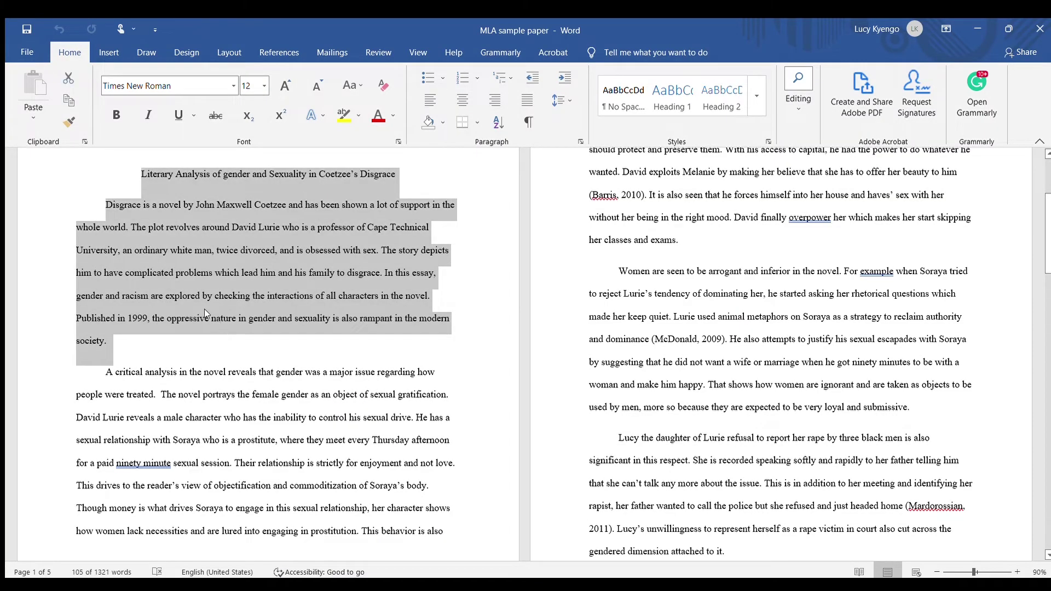
click(205, 316)
drag(102, 372, 418, 475)
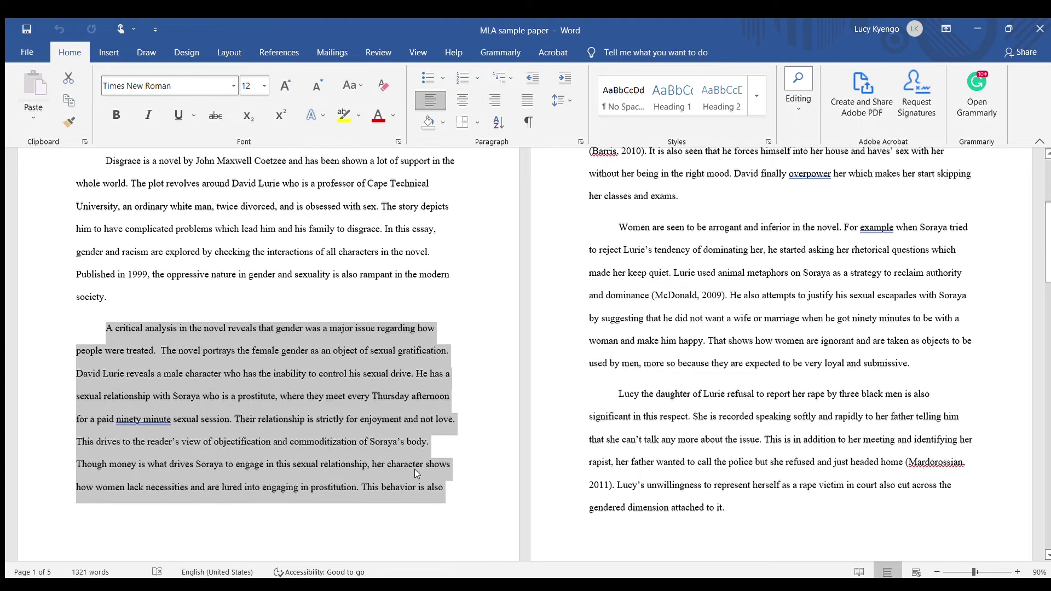
click(289, 397)
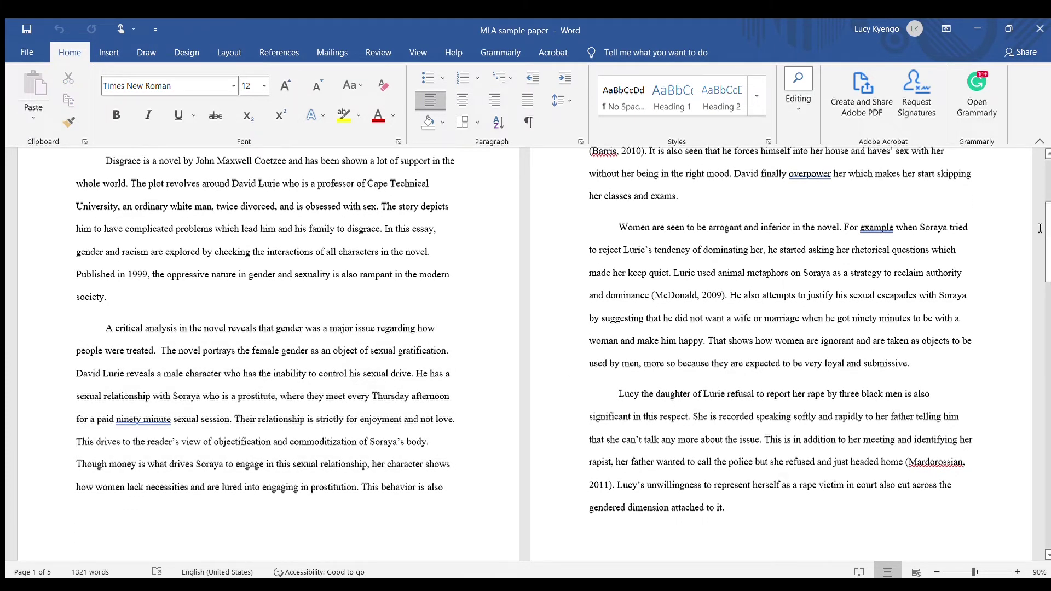
Select the page 2 paragraph about Lucy, the daughter of Lurie, clear the selection and view pages 3 and 4
scroll(1045, 236, up, 4)
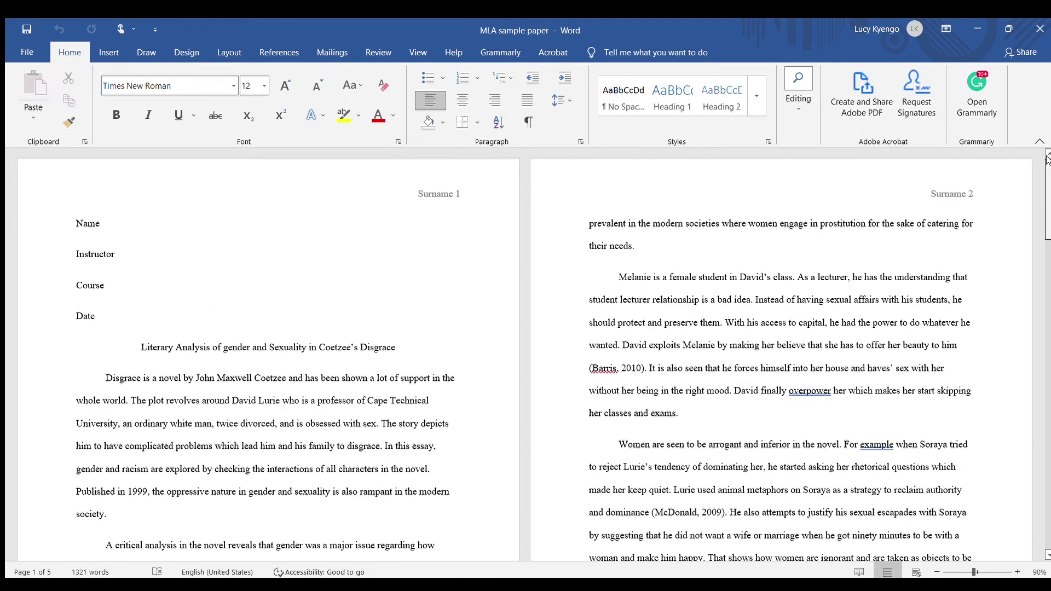
drag(1047, 180, 1047, 222)
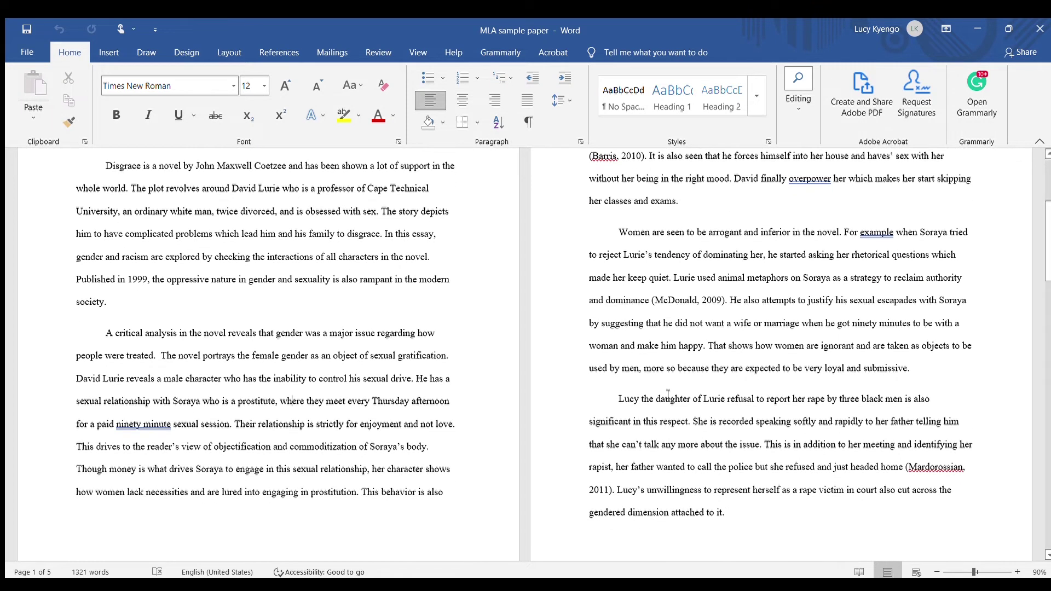
drag(609, 398, 811, 517)
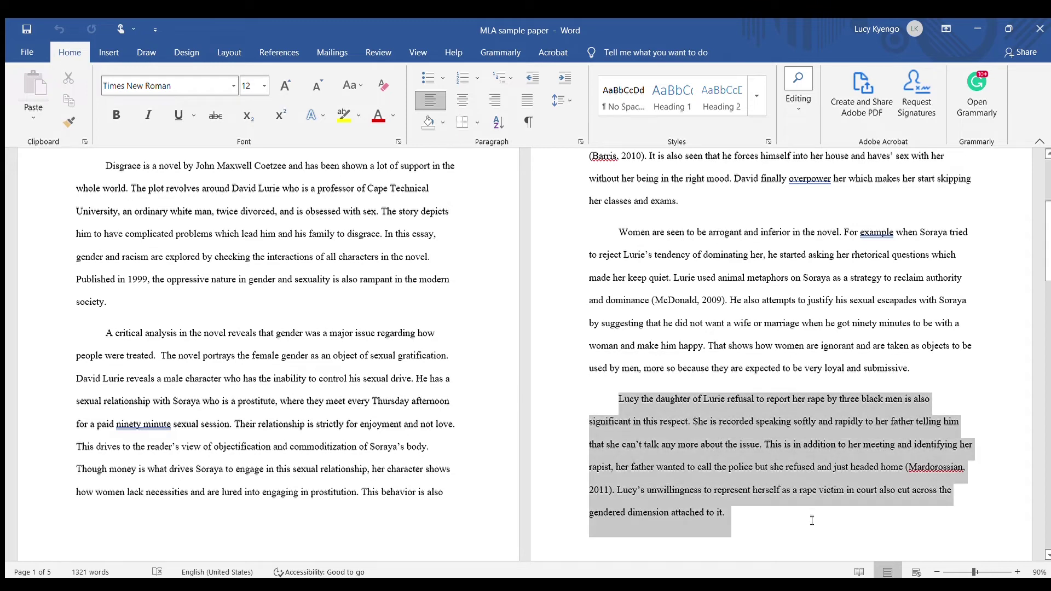
click(720, 427)
drag(1047, 244, 1048, 380)
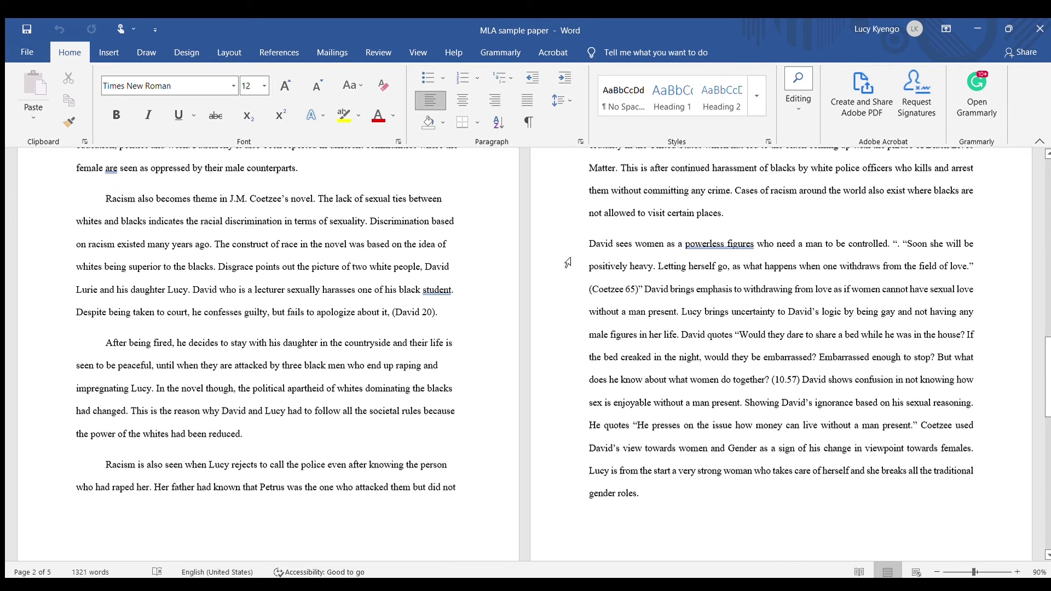
Mark out the paragraph beginning "David sees women" by selecting it, then clear the selection
drag(589, 242, 722, 495)
click(684, 375)
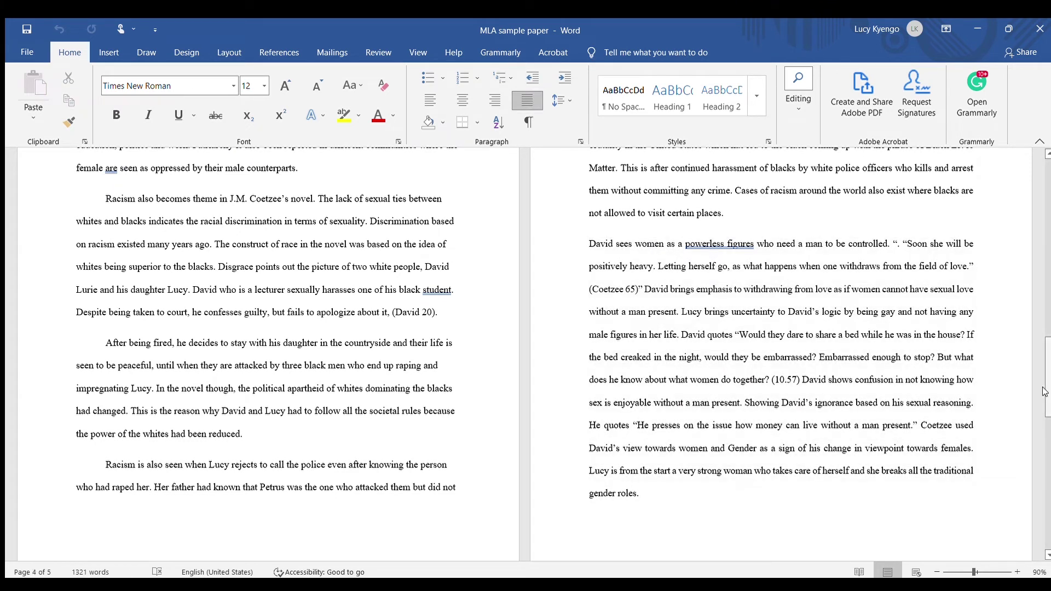
Colour the introduction and the page 1 part of the second paragraph red and clear the selection
drag(1048, 384, 1048, 230)
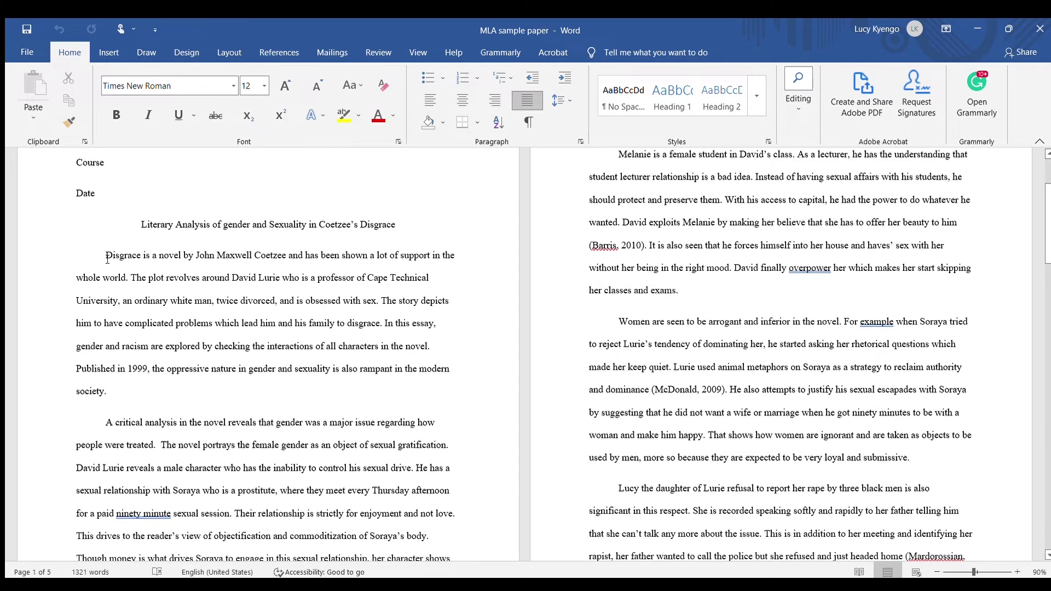
drag(108, 265, 463, 534)
click(379, 116)
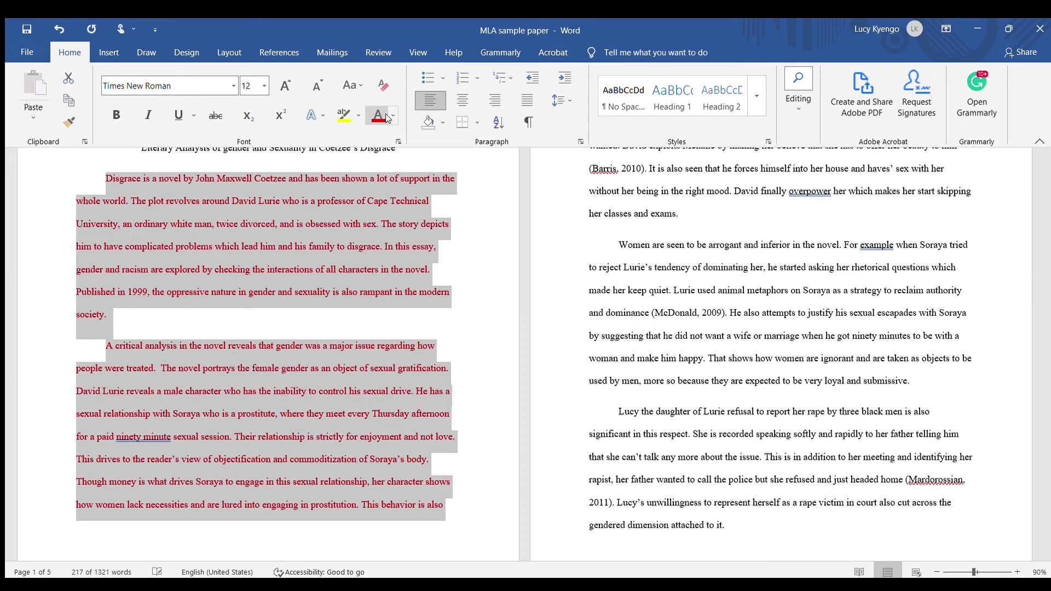
click(343, 345)
Select the whole paragraph from "David sees women" to "gender roles"
drag(1048, 235, 1048, 378)
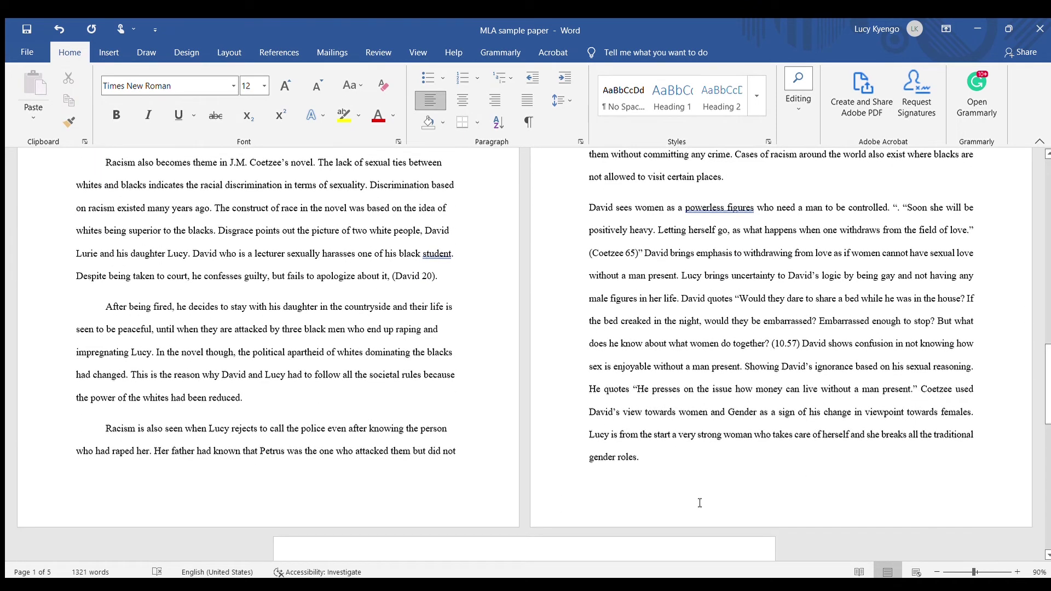
drag(664, 465, 561, 208)
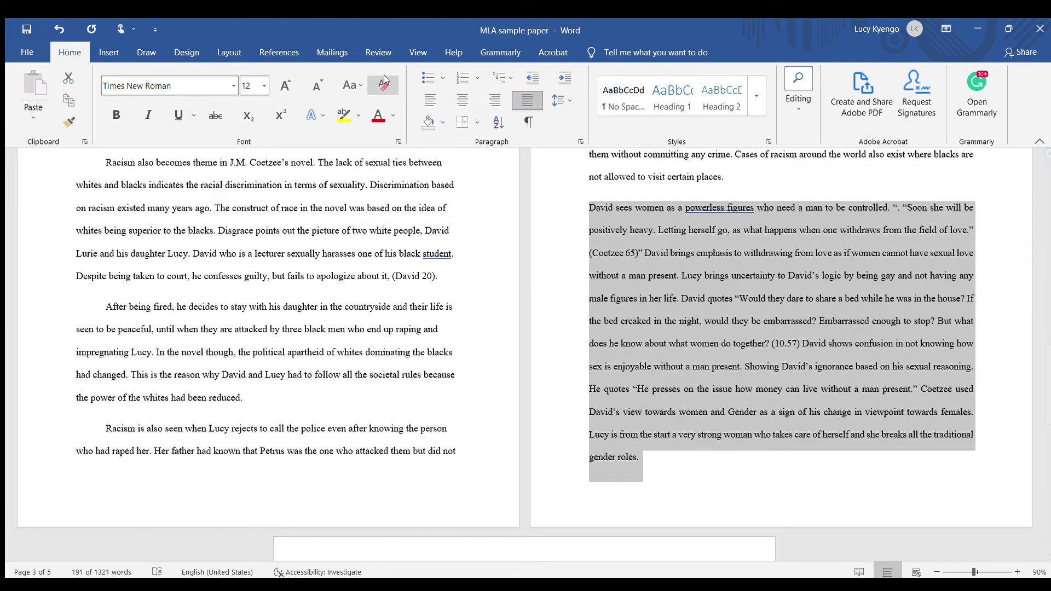
Switch to Turnitin in the browser and start a resubmission for Assignment 2, accepting the replacement of the earlier paper
key(alt+Tab)
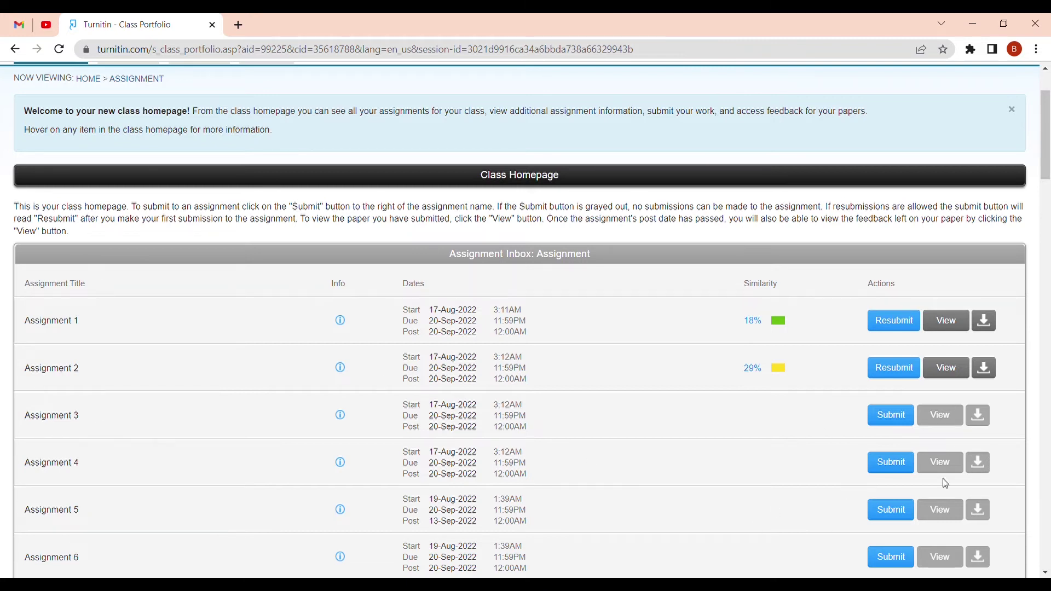
click(908, 380)
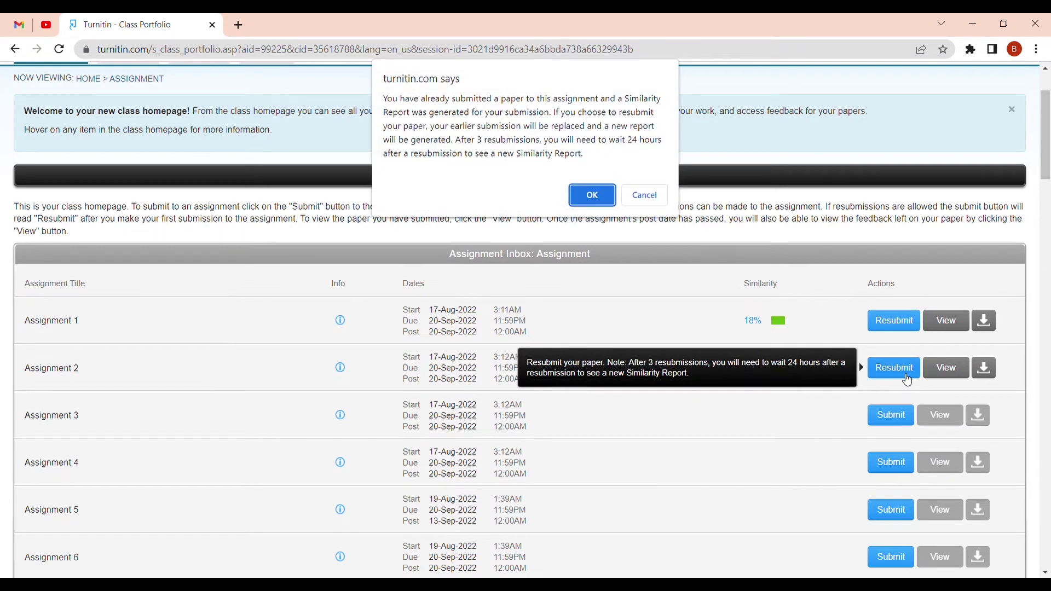
click(593, 196)
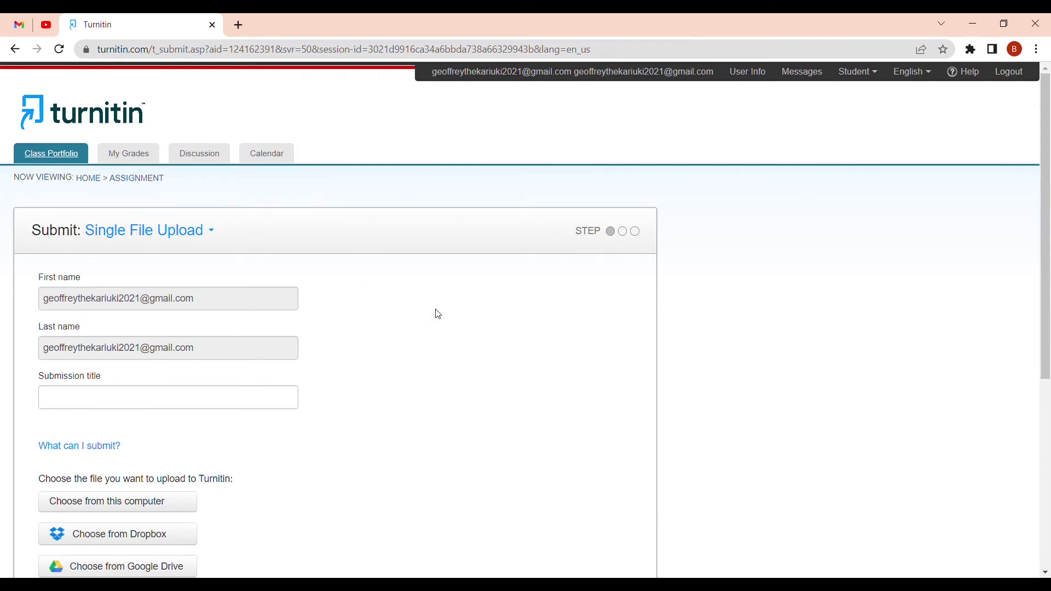
Title the submission DDDDDDD and upload the file Name.docx from this computer
scroll(438, 313, down, 2)
click(106, 277)
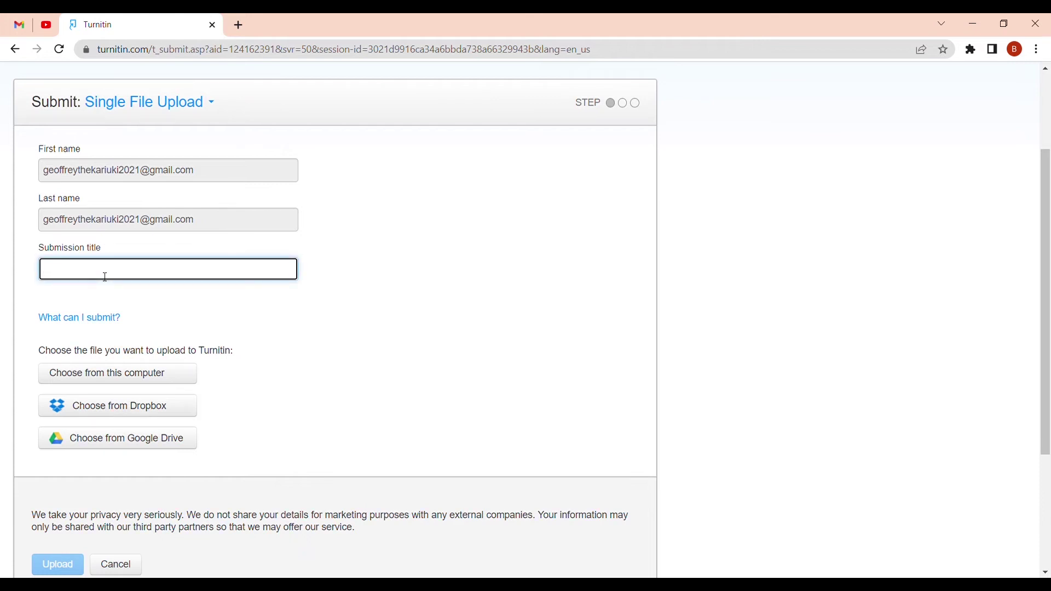
text(DDDDDDD)
click(148, 389)
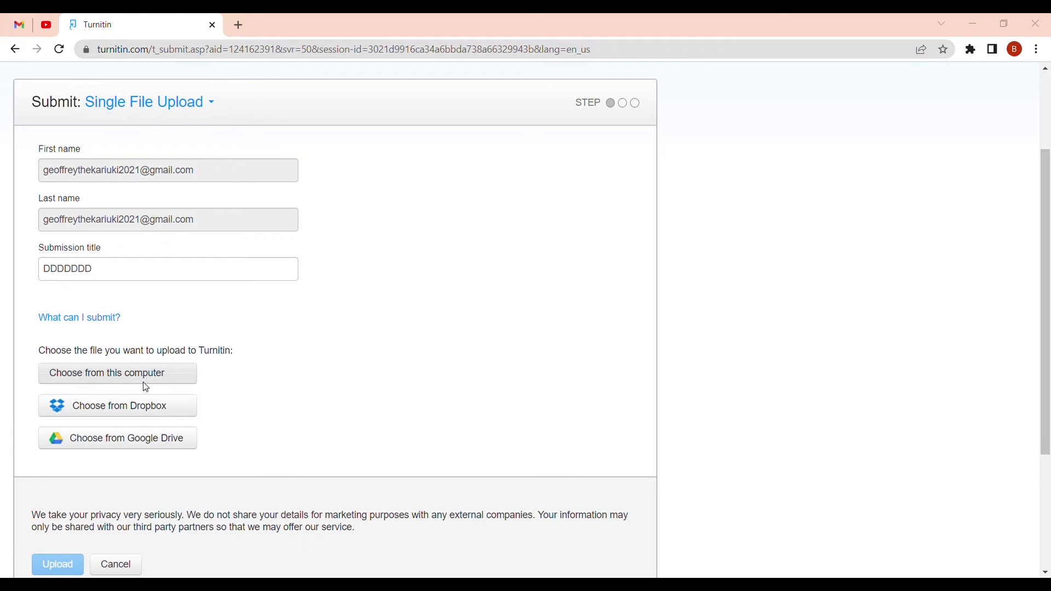
double_click(411, 328)
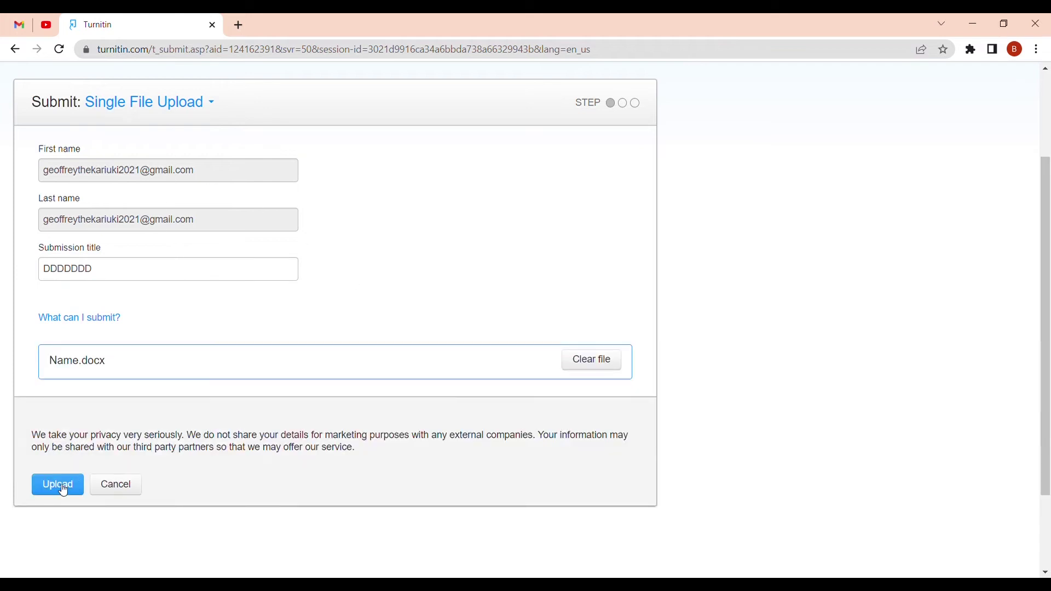
click(70, 489)
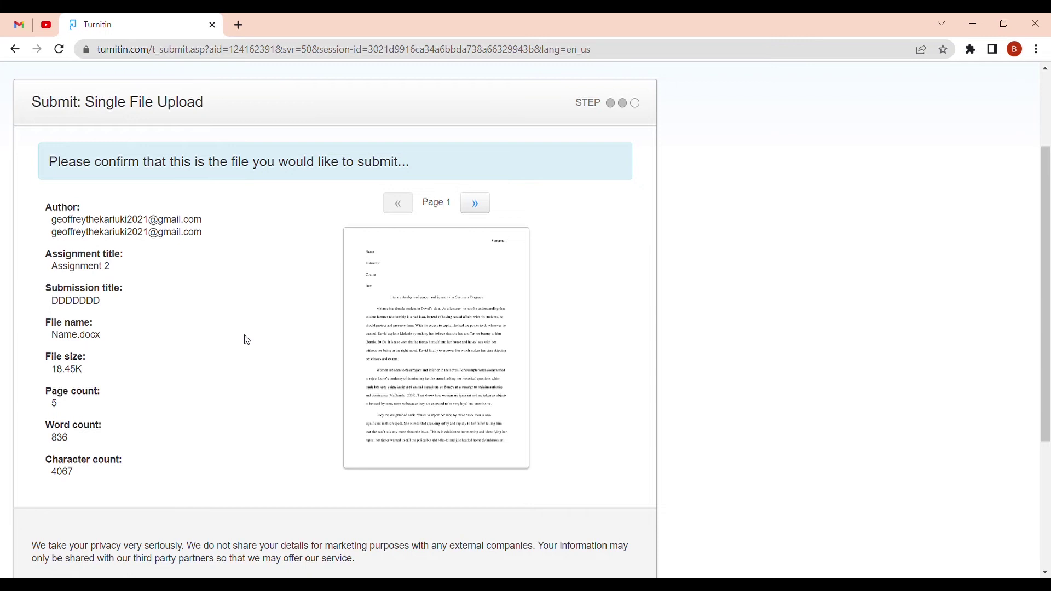
Confirm the Name.docx submission and refresh the assignment list
scroll(226, 343, down, 3)
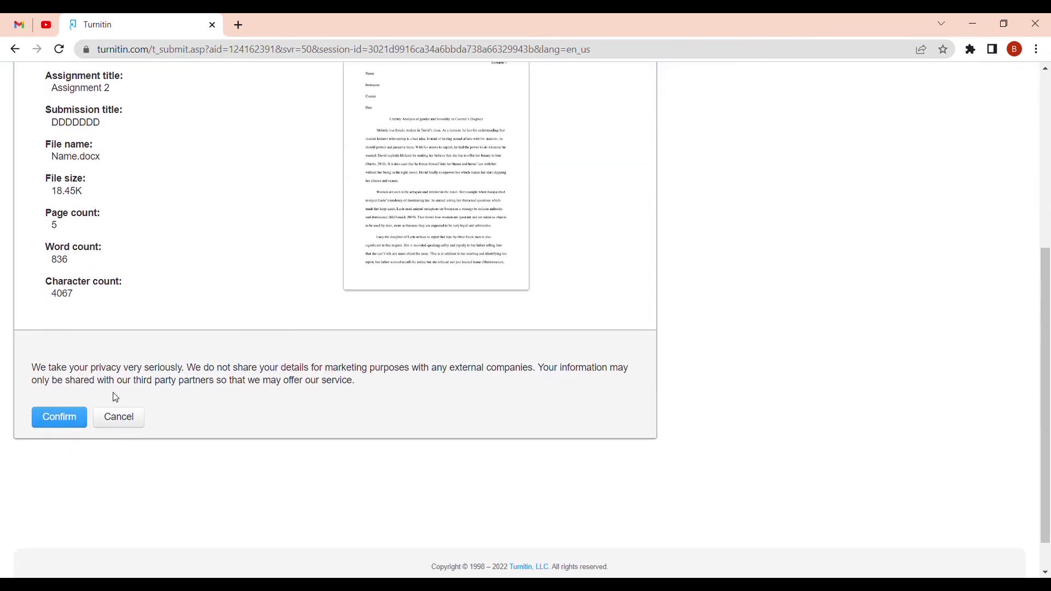
click(63, 427)
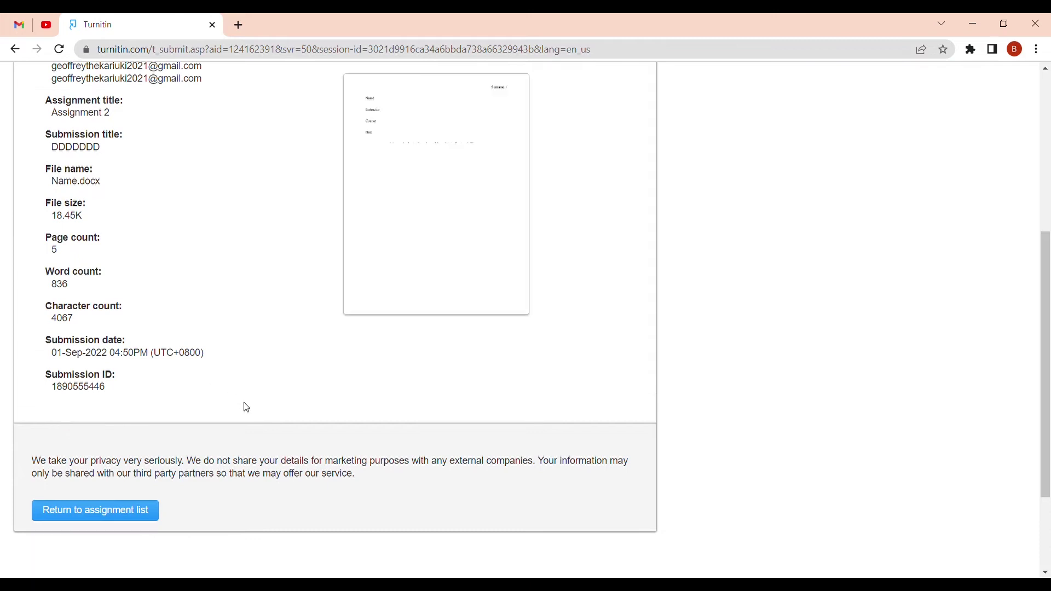
click(112, 520)
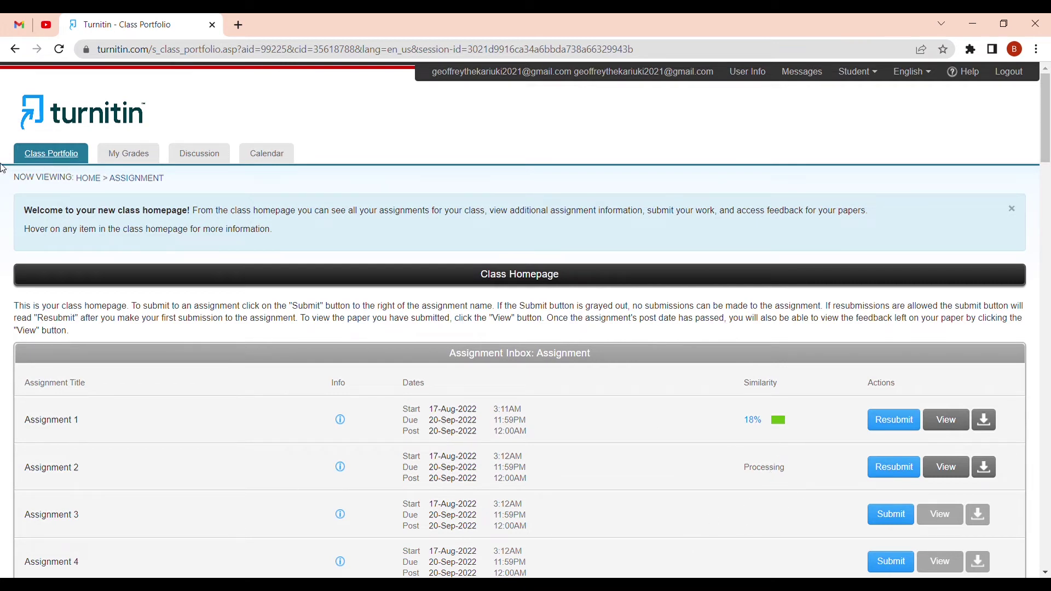
click(60, 50)
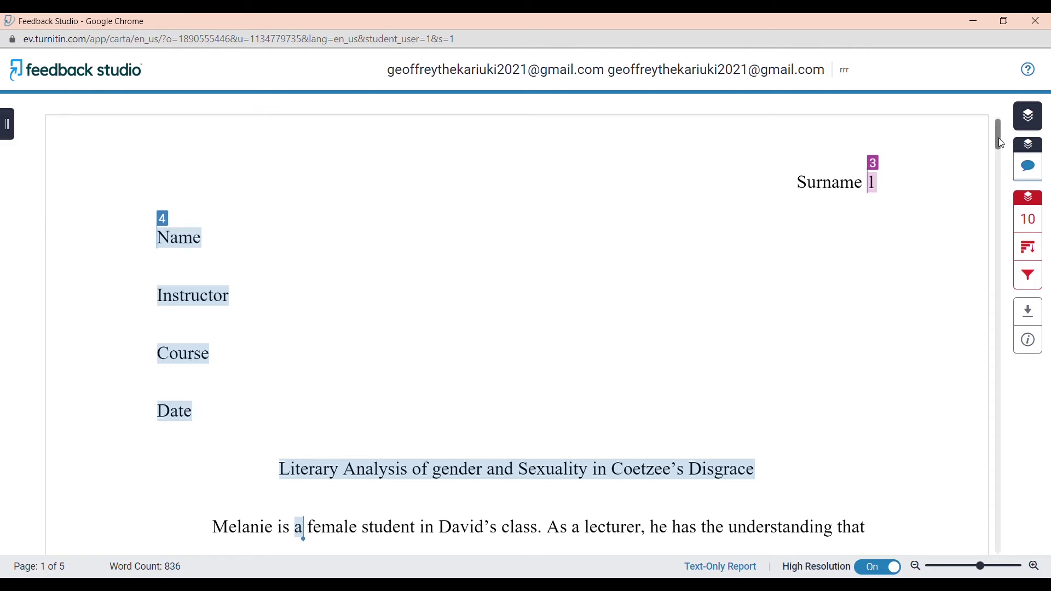
Examine the highlighted matches in the new Assignment 2 similarity report from page 1 through the Works Cited entries
drag(1002, 144, 1005, 277)
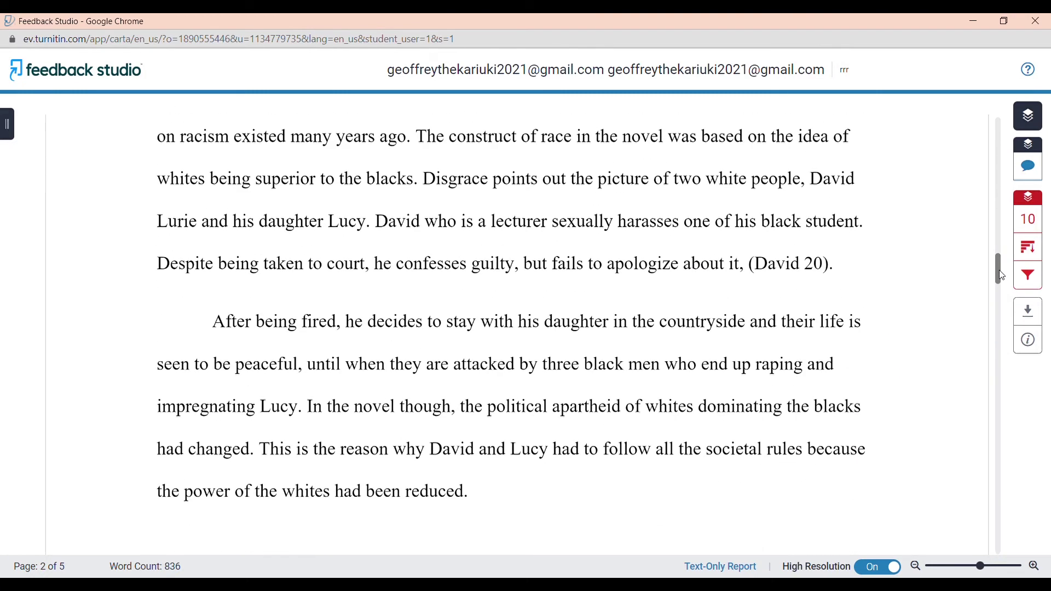
click(917, 567)
click(920, 568)
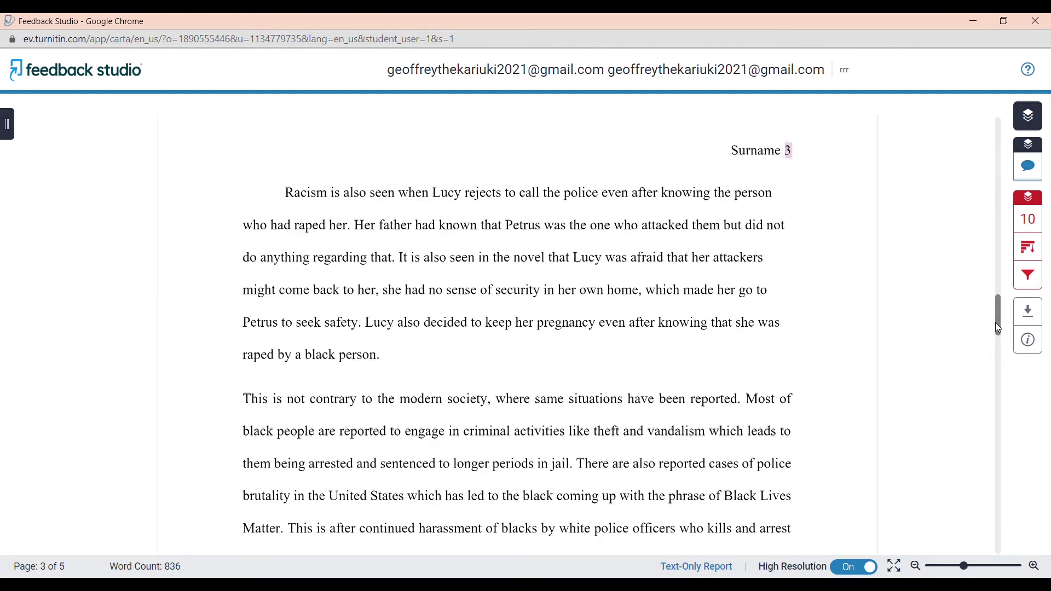
drag(997, 327, 1001, 409)
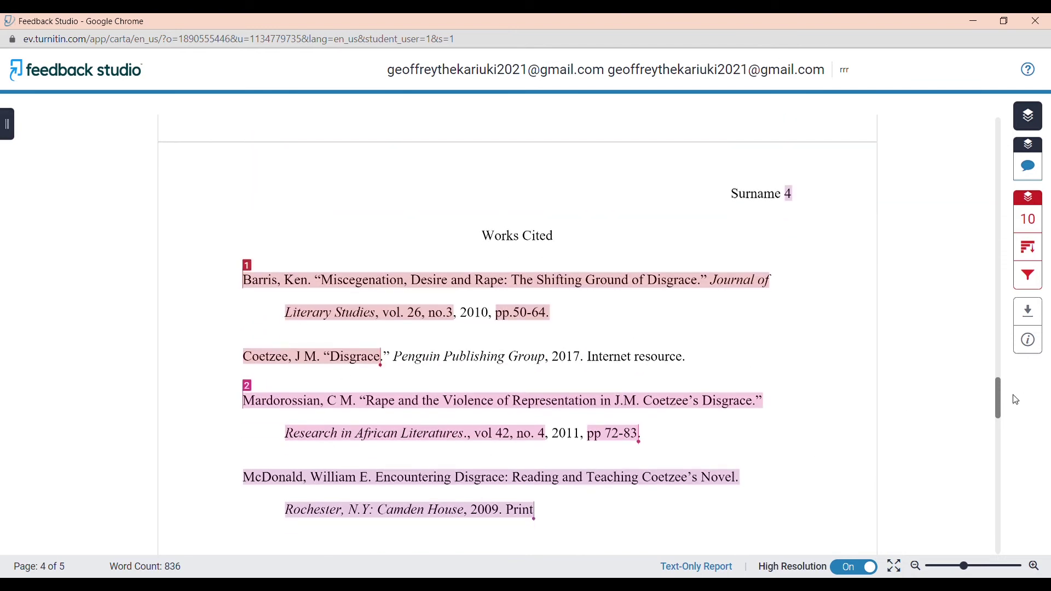
Go back to the report's first page to recheck its matches and close the report
drag(1000, 400, 981, 138)
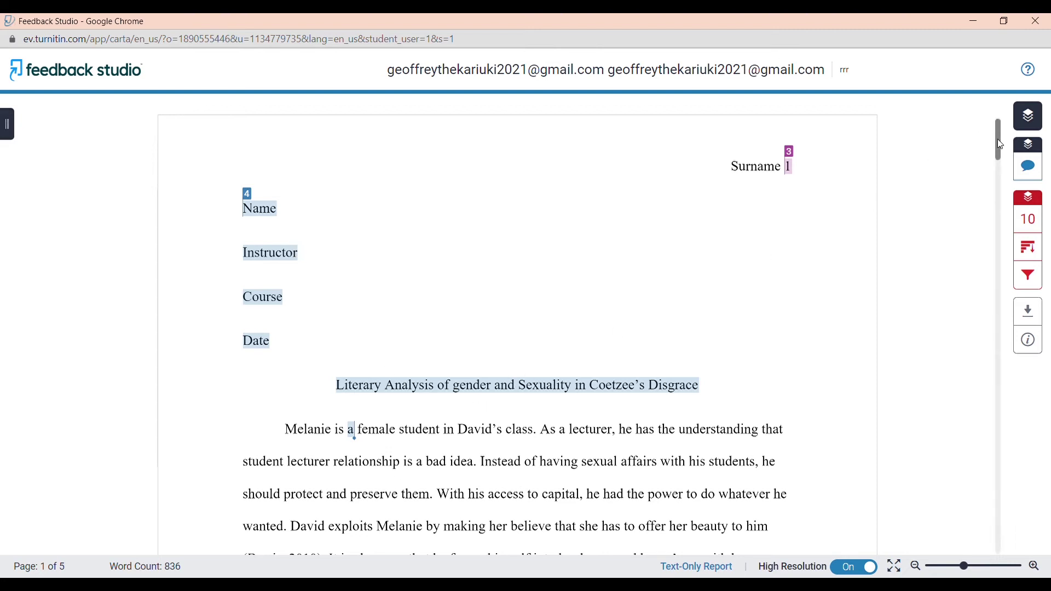
mouse_move(1002, 145)
mouse_down()
mouse_move(1002, 158)
mouse_move(1003, 135)
mouse_up()
drag(1000, 135, 1001, 89)
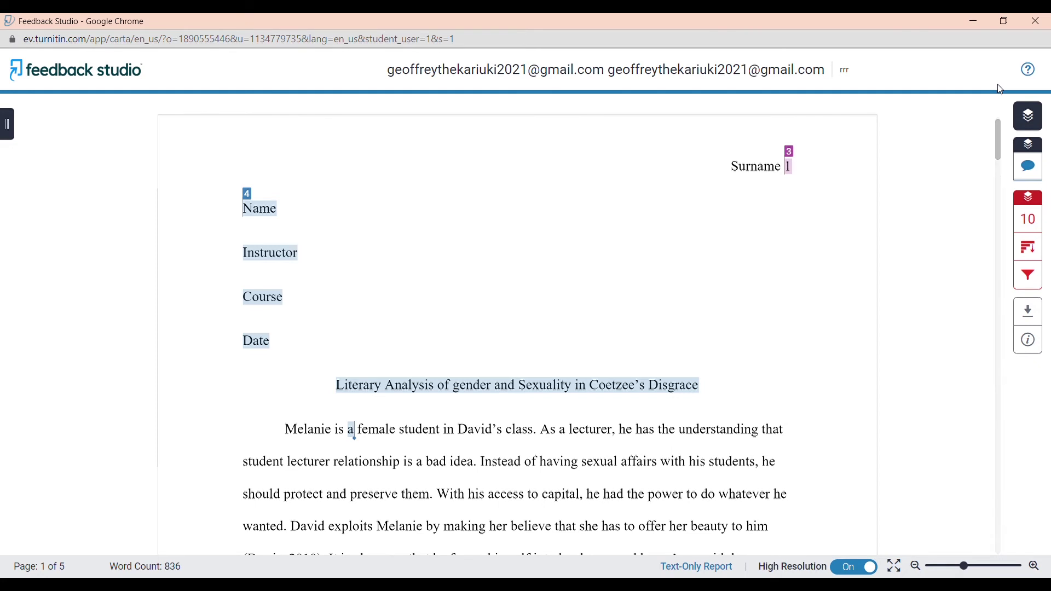
click(1037, 21)
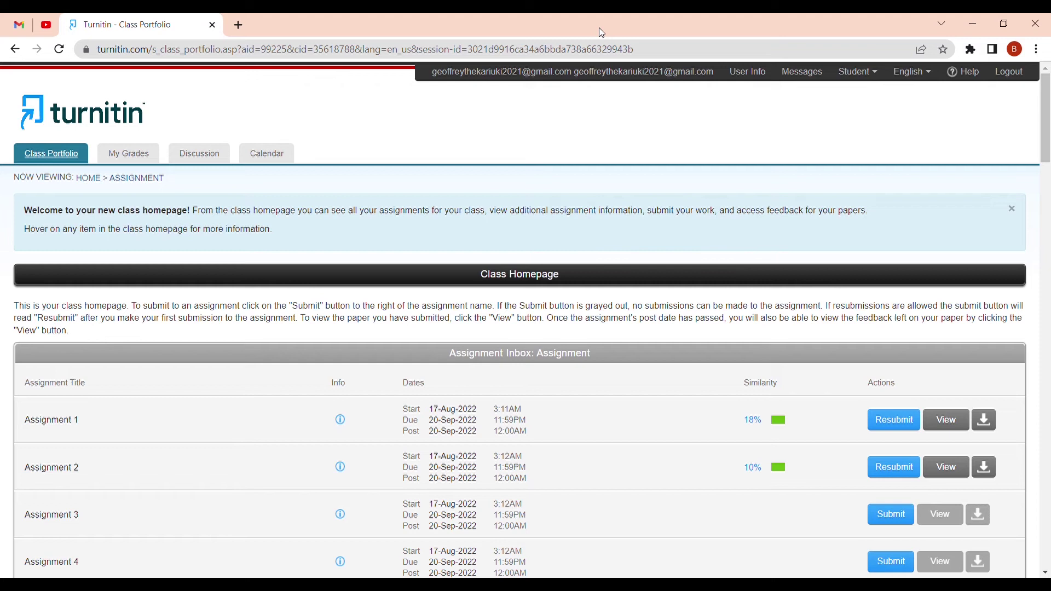